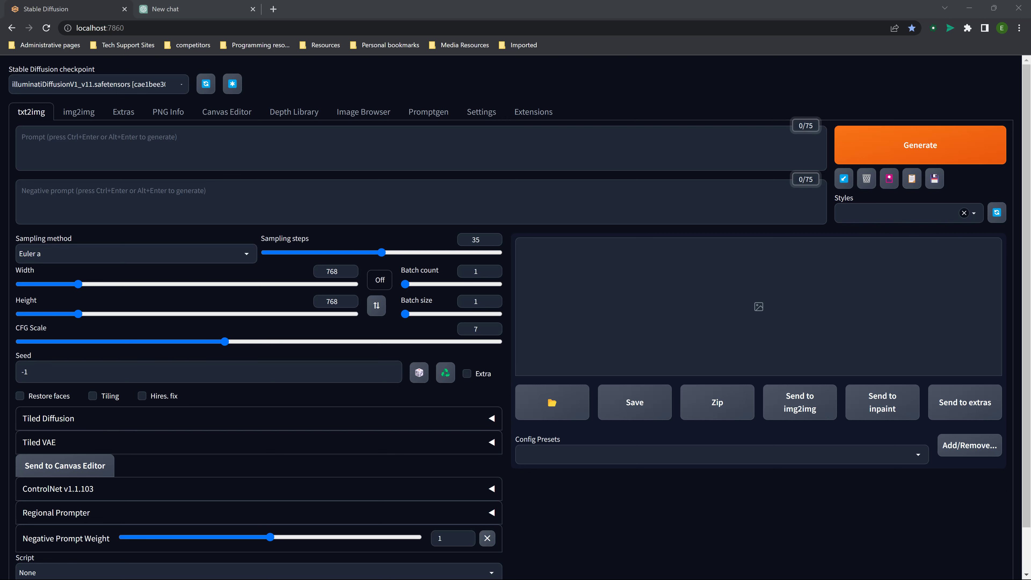
Step: Switch to the Notepad++ setup notes and examine the networking prerequisite and the router login instructions
{"action": "left_click", "coordinate": [183, 567]}
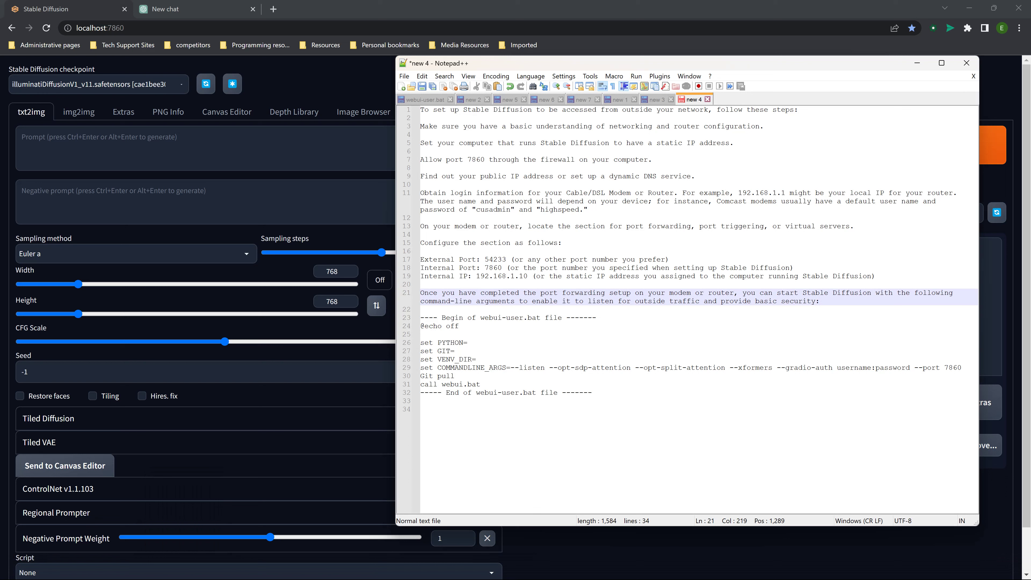
{"action": "left_click_drag", "start_coordinate": [421, 124], "coordinate": [770, 126]}
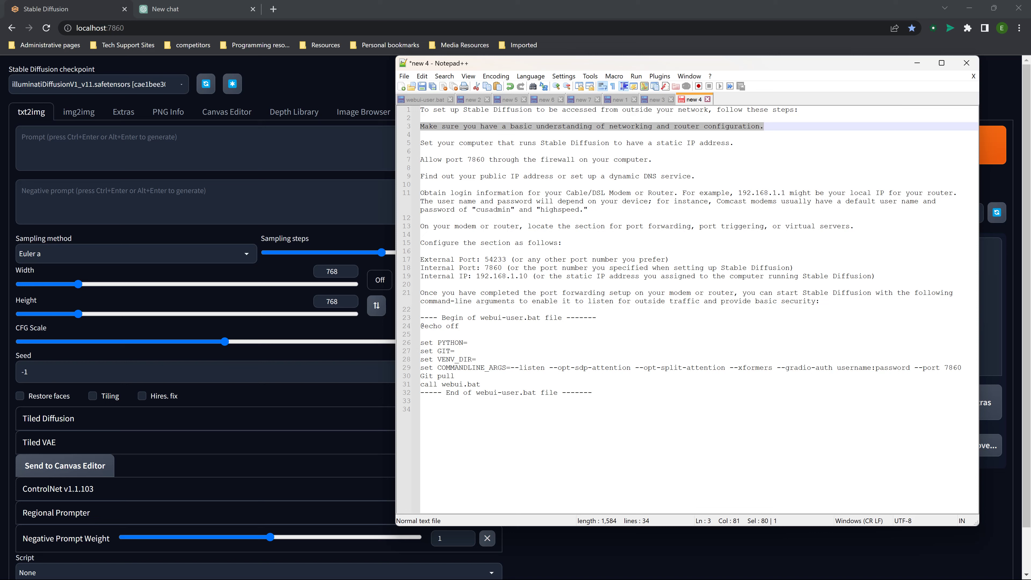
{"action": "left_click", "coordinate": [610, 126]}
{"action": "left_click", "coordinate": [421, 135]}
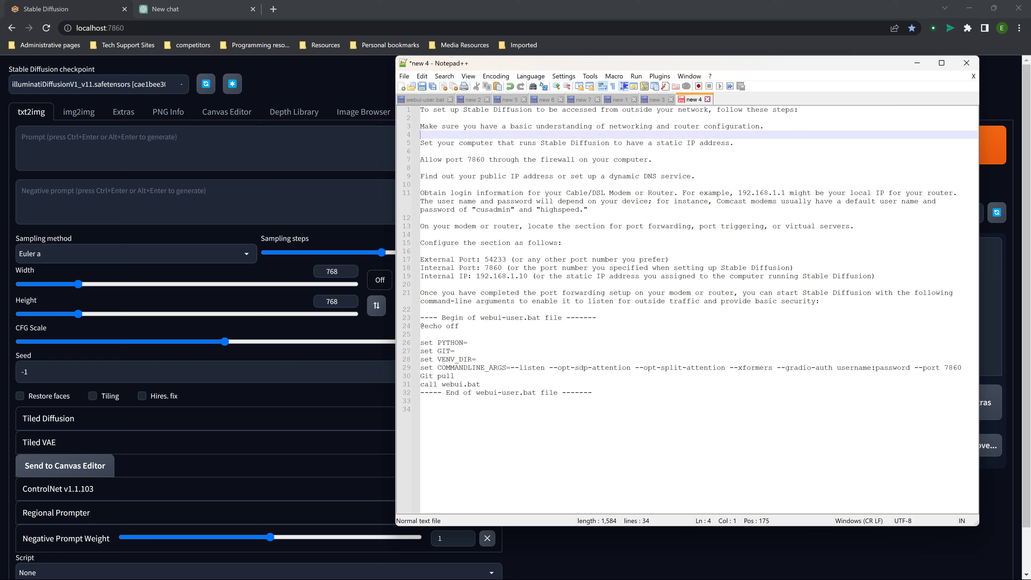
{"action": "left_click_drag", "start_coordinate": [764, 126], "coordinate": [537, 126]}
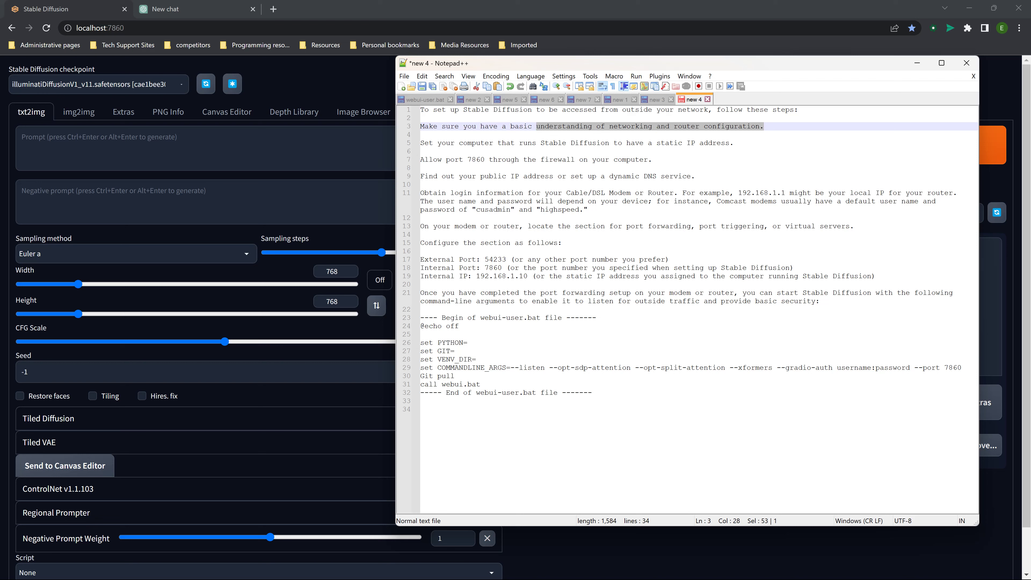
{"action": "left_click_drag", "start_coordinate": [738, 192], "coordinate": [785, 193]}
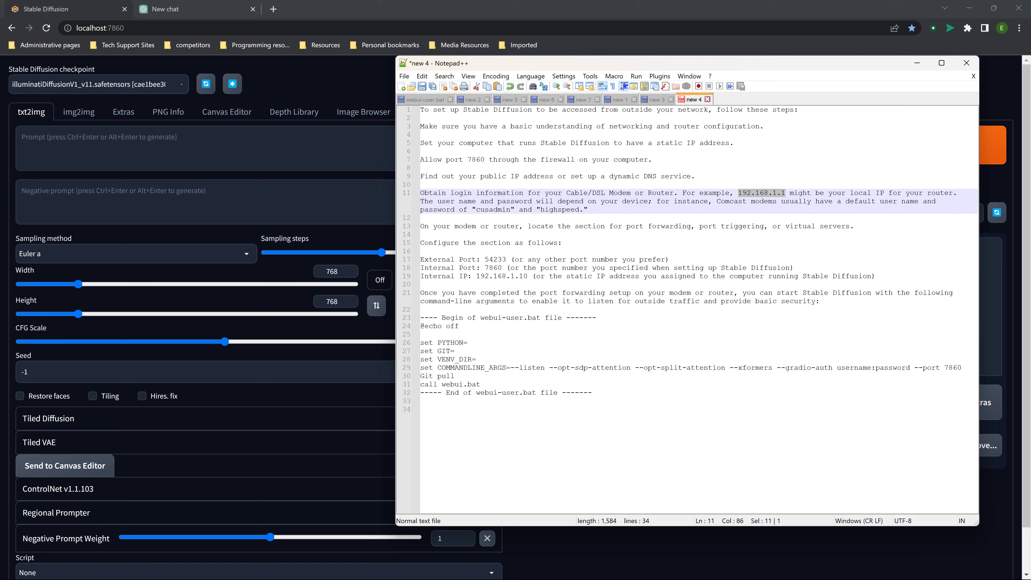
{"action": "left_click", "coordinate": [786, 193]}
{"action": "left_click_drag", "start_coordinate": [785, 192], "coordinate": [738, 193]}
{"action": "left_click", "coordinate": [420, 185]}
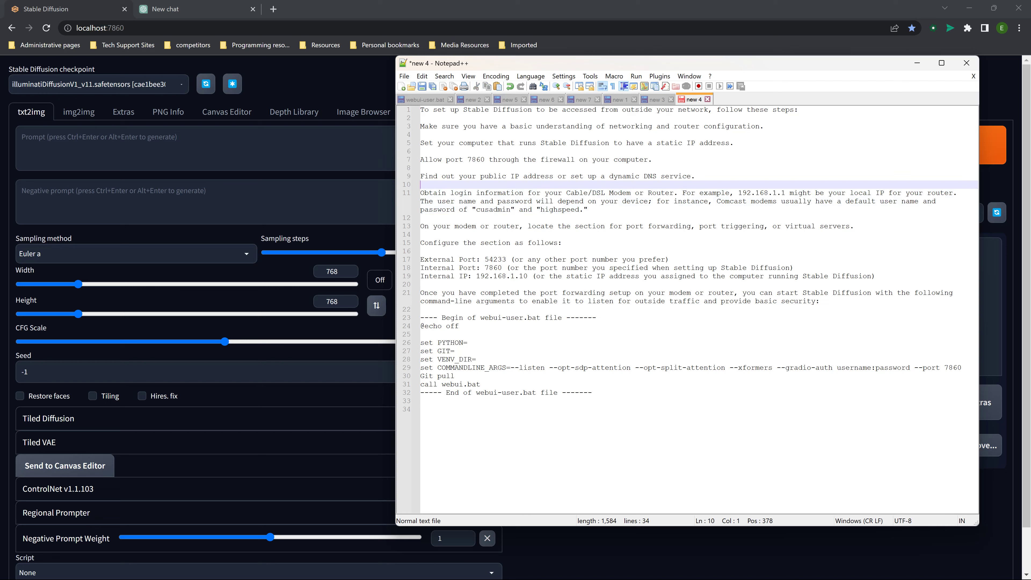
{"action": "left_click", "coordinate": [773, 201]}
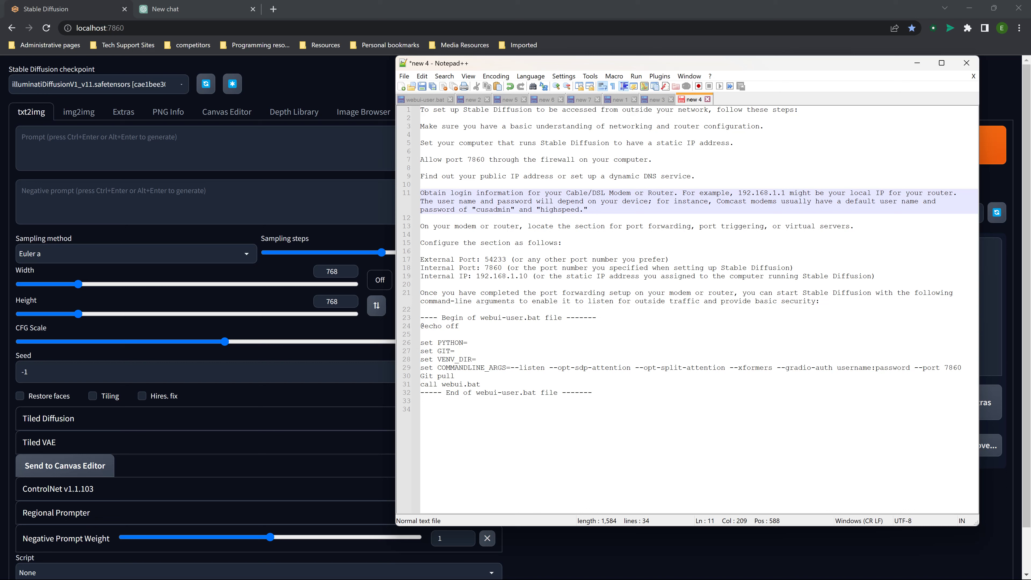
Step: Add the commands "cmd" and "ipconfig" on separate lines at the end of the notes
{"action": "left_click", "coordinate": [421, 410]}
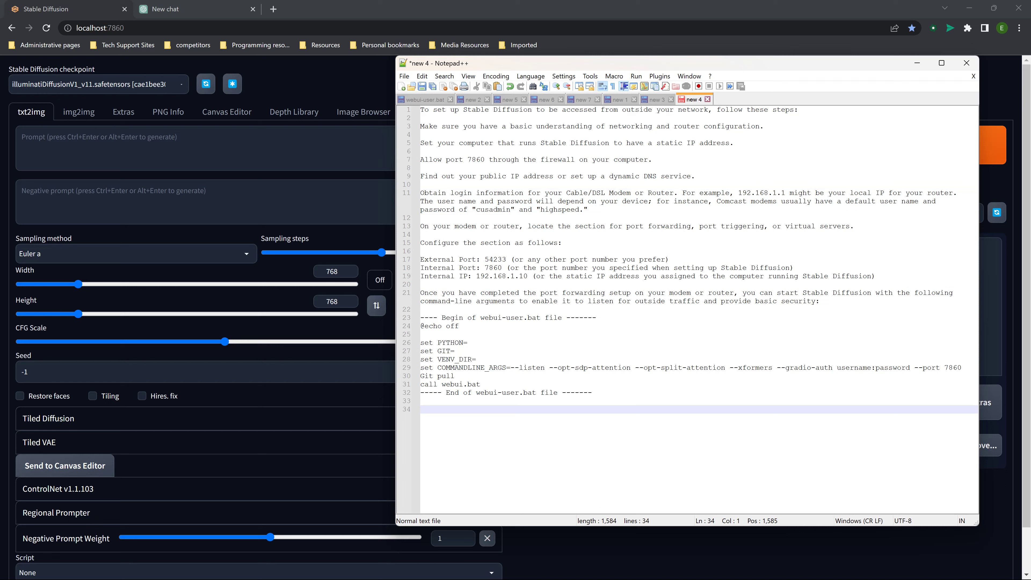
{"action": "type", "text": "cmd"}
{"action": "key", "text": "Return"}
{"action": "type", "text": "ipconfig"}
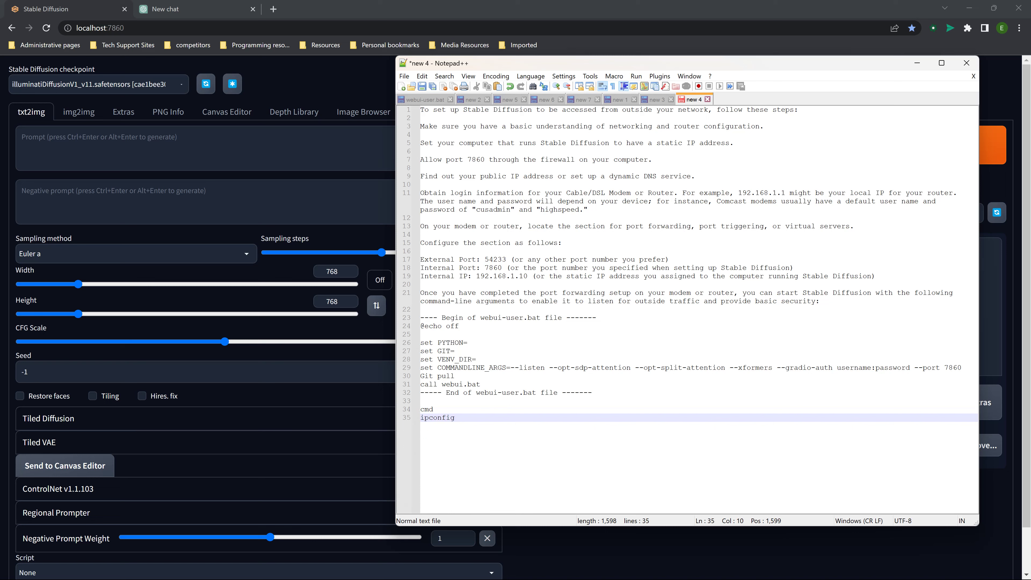
{"action": "key", "text": "Return"}
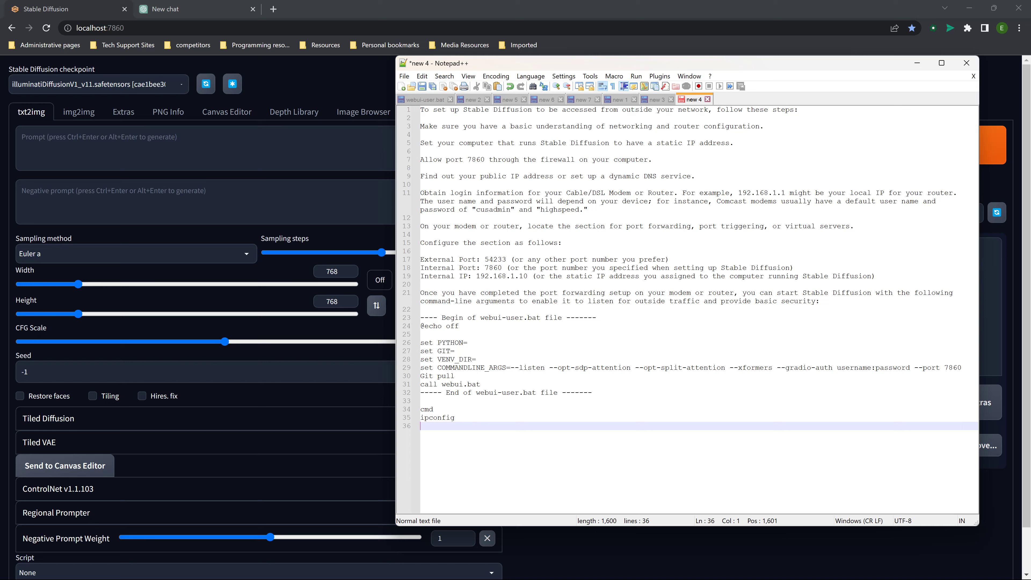
Step: Delete the period before the closing quotation mark at the end of the router login paragraph
{"action": "mouse_move", "coordinate": [785, 193]}
{"action": "left_mouse_down"}
{"action": "mouse_move", "coordinate": [738, 193]}
{"action": "mouse_move", "coordinate": [781, 193]}
{"action": "left_mouse_up"}
{"action": "left_click", "coordinate": [648, 268]}
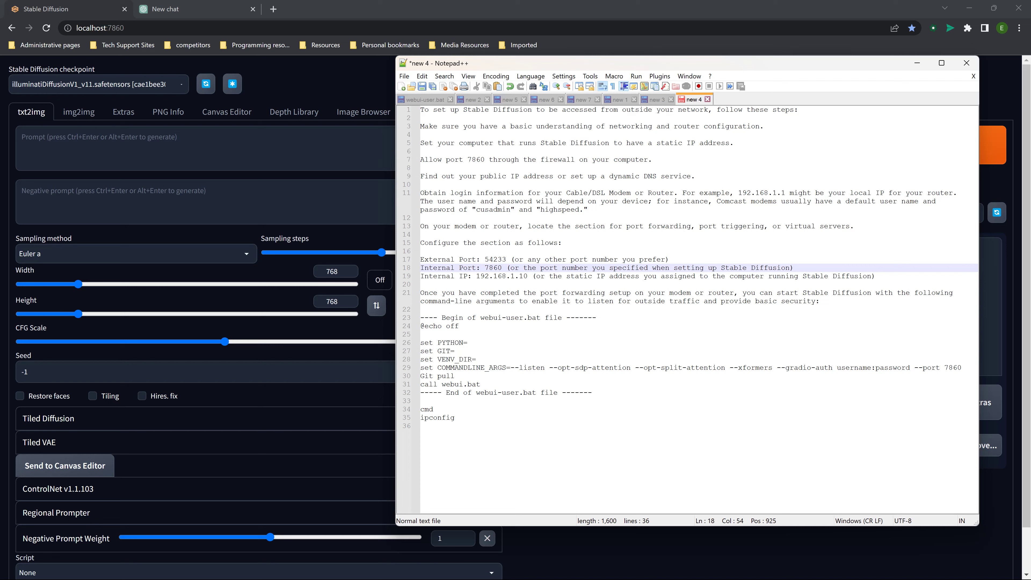
{"action": "left_click_drag", "start_coordinate": [477, 209], "coordinate": [579, 209]}
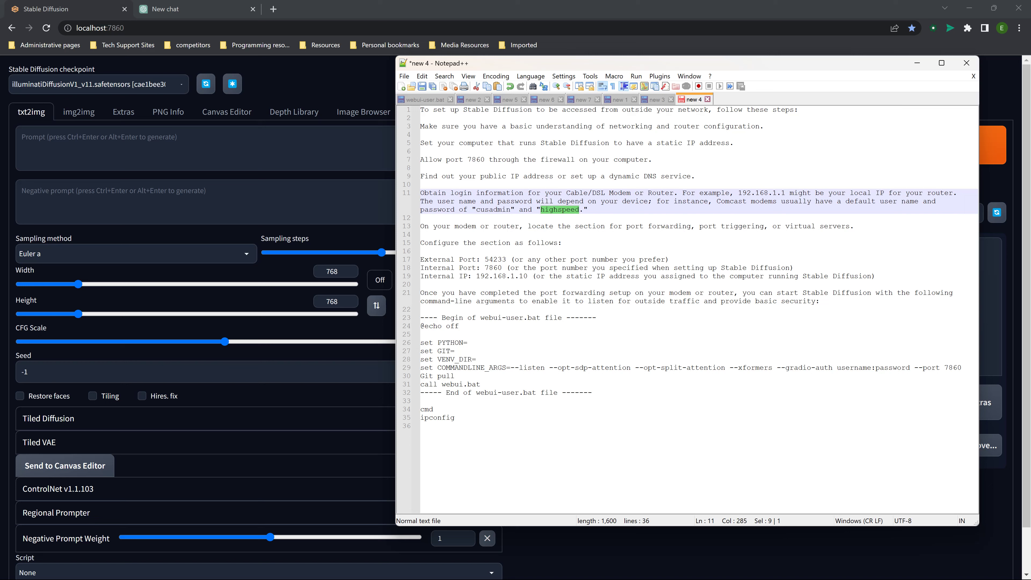
{"action": "left_click_drag", "start_coordinate": [477, 210], "coordinate": [579, 209]}
{"action": "left_click", "coordinate": [580, 209]}
{"action": "key", "text": "BackSpace"}
Step: Examine the instruction on port forwarding, port triggering or virtual servers, and the External Port and Internal Port entries
{"action": "left_click_drag", "start_coordinate": [627, 226], "coordinate": [850, 226]}
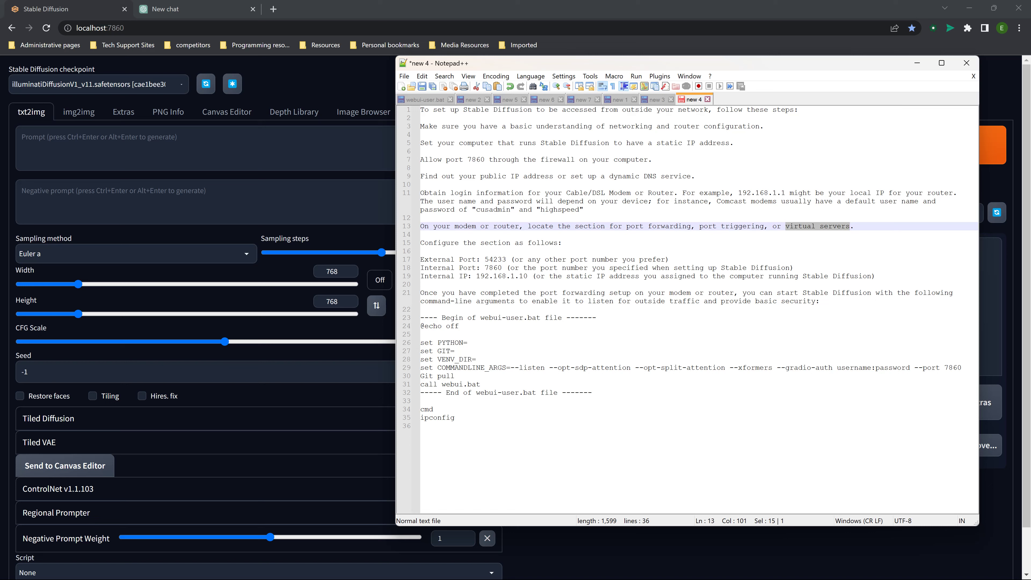
{"action": "left_click_drag", "start_coordinate": [485, 259], "coordinate": [507, 259]}
{"action": "left_click", "coordinate": [489, 260]}
{"action": "left_click_drag", "start_coordinate": [506, 259], "coordinate": [484, 259]}
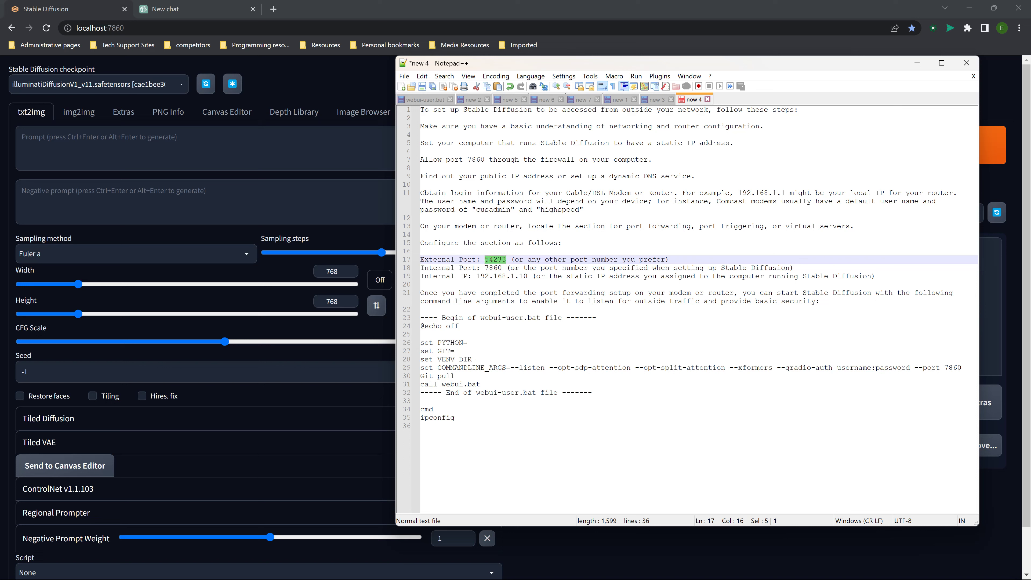
{"action": "left_click", "coordinate": [506, 260]}
{"action": "left_click_drag", "start_coordinate": [506, 260], "coordinate": [485, 259]}
{"action": "left_click", "coordinate": [506, 259]}
{"action": "key", "text": "ctrl+shift+Left"}
{"action": "left_click_drag", "start_coordinate": [486, 268], "coordinate": [502, 268]}
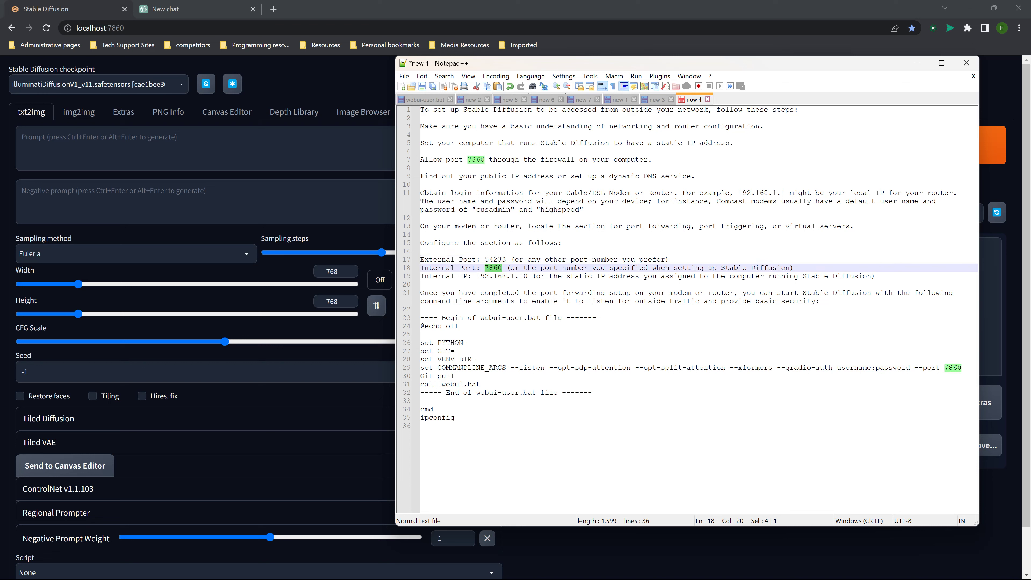
{"action": "left_click", "coordinate": [506, 268]}
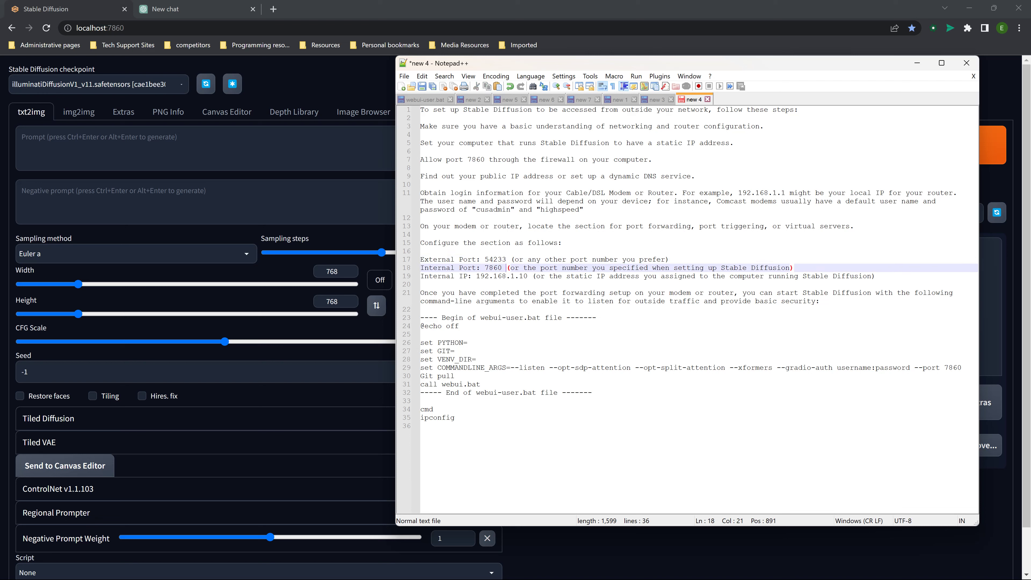
{"action": "key", "text": "shift+Left"}
{"action": "key", "text": "shift+Left"}
{"action": "key", "text": "shift+Left"}
{"action": "key", "text": "shift+Left"}
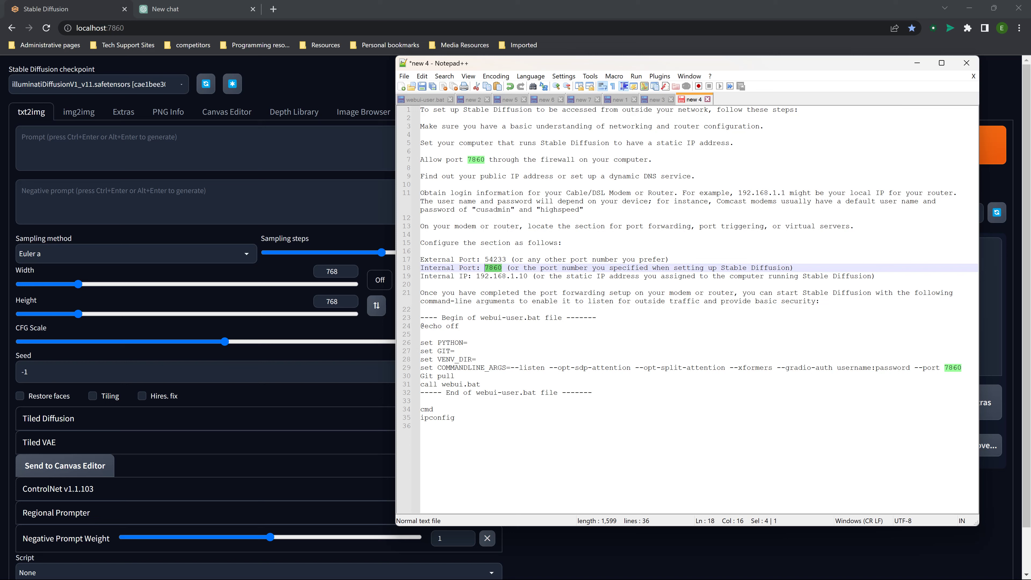
Step: Examine the Internal IP entry in the port forwarding settings, including its individual number groups
{"action": "key", "text": "Down"}
{"action": "key", "text": "Left"}
{"action": "key", "text": "Left"}
{"action": "key", "text": "shift+Right"}
{"action": "key", "text": "shift+Right"}
{"action": "key", "text": "shift+Right"}
{"action": "key", "text": "shift+Right"}
{"action": "key", "text": "shift+Right"}
{"action": "key", "text": "shift+Right"}
{"action": "key", "text": "shift+Right"}
{"action": "key", "text": "shift+Right"}
{"action": "key", "text": "shift+Right"}
{"action": "key", "text": "shift+Right"}
{"action": "key", "text": "shift+Right"}
{"action": "key", "text": "shift+Right"}
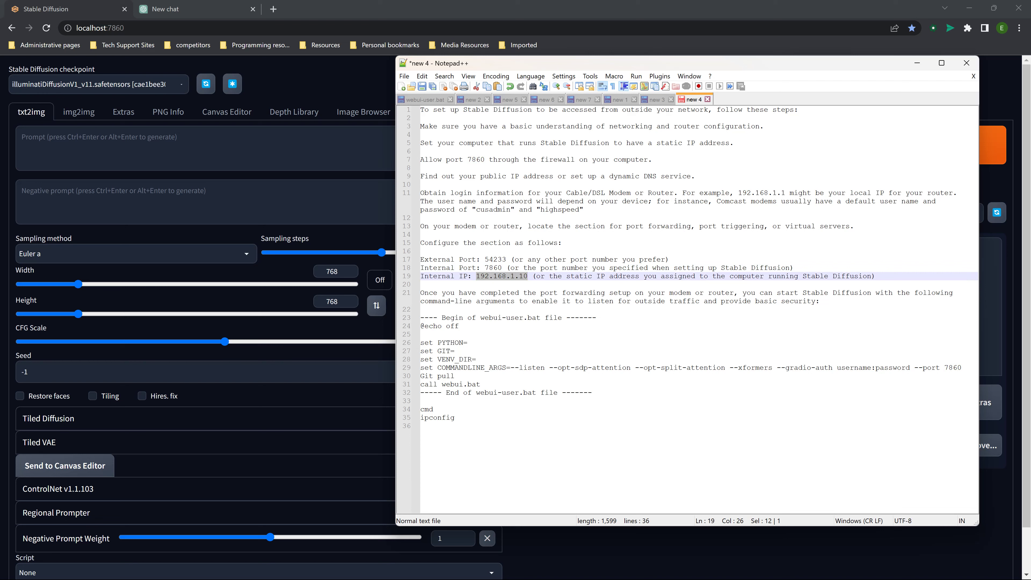
{"action": "key", "text": "Left"}
{"action": "left_click_drag", "start_coordinate": [527, 276], "coordinate": [476, 277]}
{"action": "left_click", "coordinate": [506, 277]}
{"action": "left_click_drag", "start_coordinate": [528, 276], "coordinate": [510, 277]}
{"action": "left_click", "coordinate": [421, 285]}
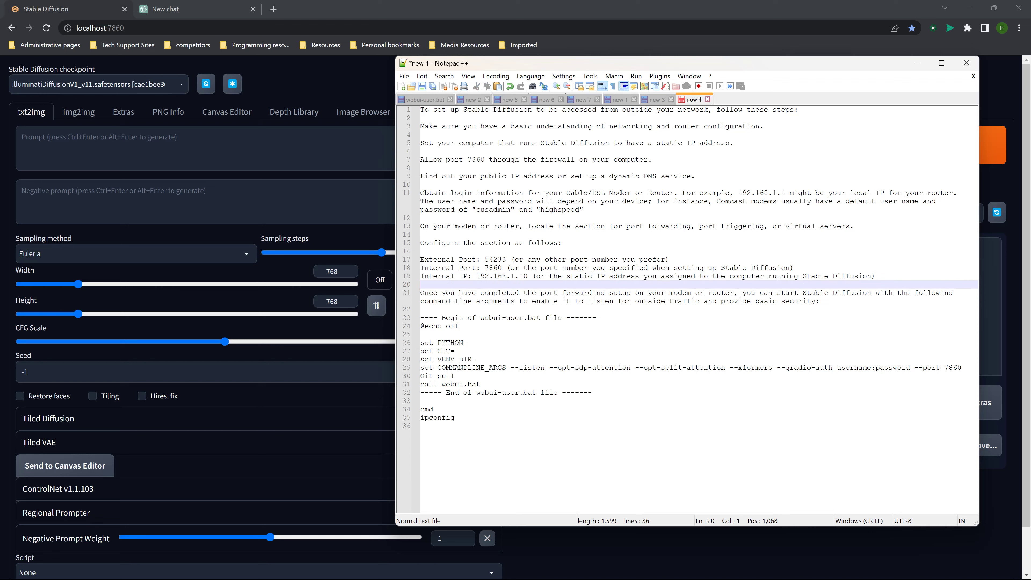
Step: Compare the last number groups of the router's example IP address with those of the Internal IP entry
{"action": "mouse_move", "coordinate": [785, 193]}
{"action": "left_mouse_down"}
{"action": "mouse_move", "coordinate": [738, 193]}
{"action": "mouse_move", "coordinate": [773, 193]}
{"action": "left_mouse_up"}
{"action": "left_click", "coordinate": [777, 193]}
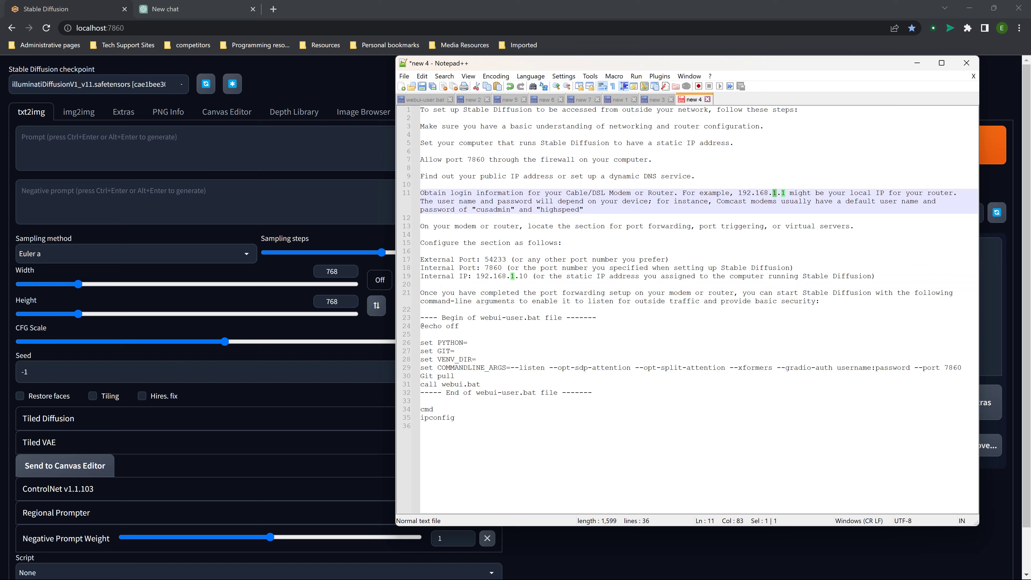
{"action": "left_click", "coordinate": [782, 193]}
{"action": "key", "text": "ctrl+shift+Right"}
{"action": "double_click", "coordinate": [523, 276]}
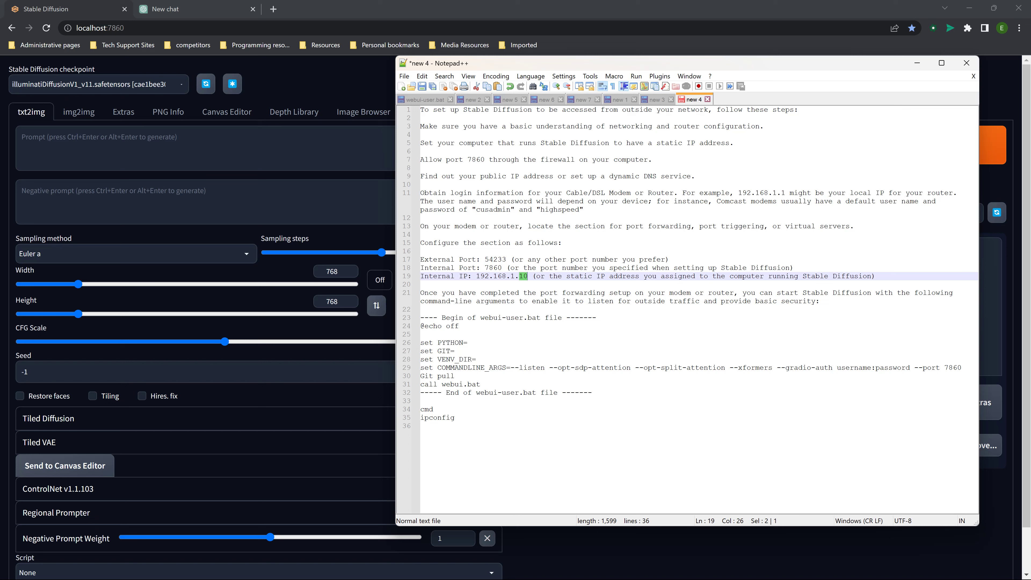
{"action": "left_click", "coordinate": [528, 276]}
{"action": "left_click_drag", "start_coordinate": [528, 276], "coordinate": [476, 276]}
{"action": "left_click", "coordinate": [545, 277]}
Step: Add the line "subnet: 255.255.255.0" below the Internal IP entry
{"action": "left_click", "coordinate": [876, 276]}
{"action": "key", "text": "Return"}
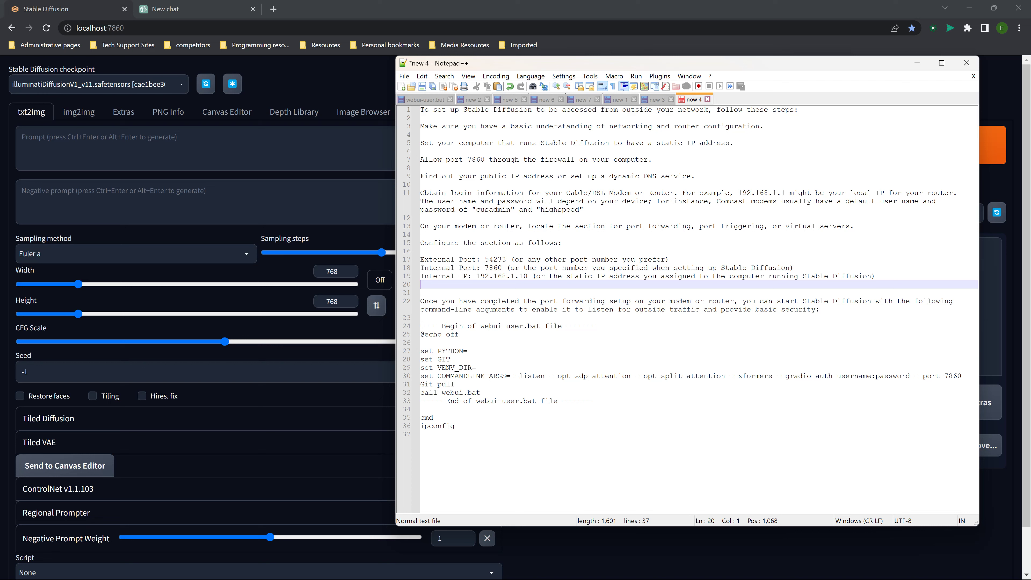
{"action": "type", "text": "subn "}
{"action": "type", "text": "ne"}
{"action": "type", "text": "t: 255.255.255."}
{"action": "type", "text": "0"}
{"action": "key", "text": "Return"}
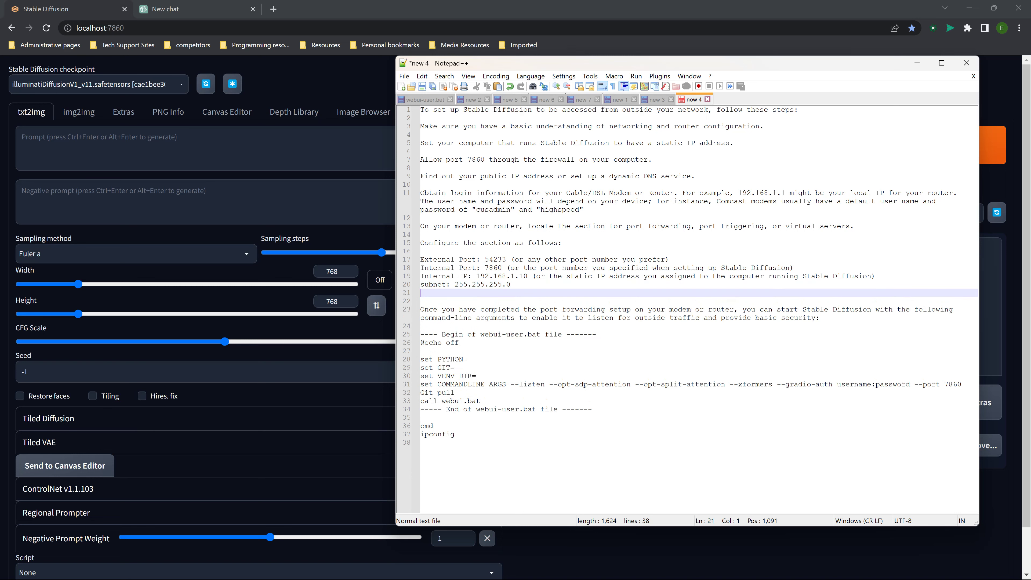
Step: Add the line "gateway: 192.168.1.1" below the subnet entry, followed by a blank line
{"action": "type", "text": "gateway:"}
{"action": "type", "text": "192.168.1.1"}
{"action": "key", "text": "Return"}
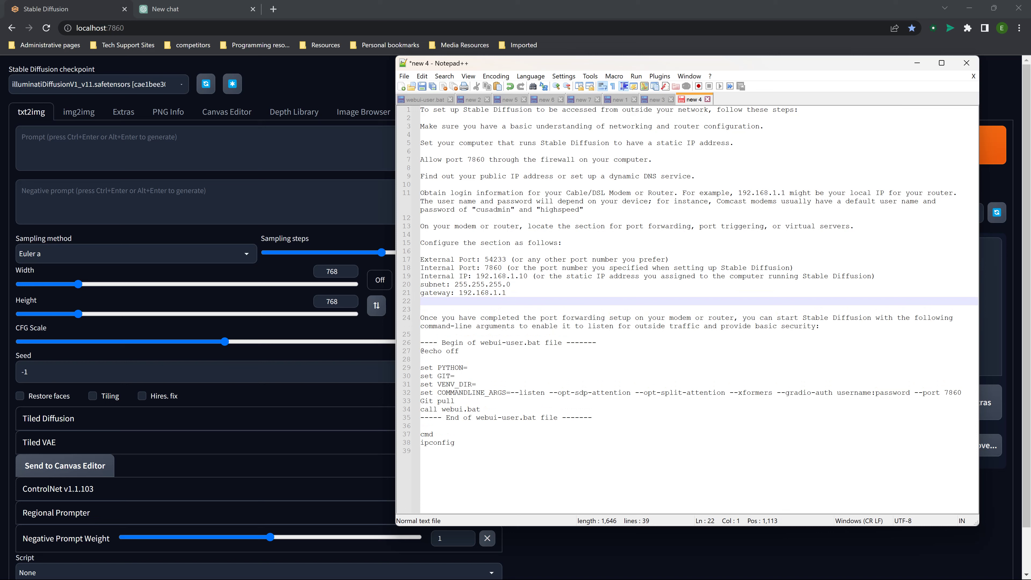
{"action": "key", "text": "Return"}
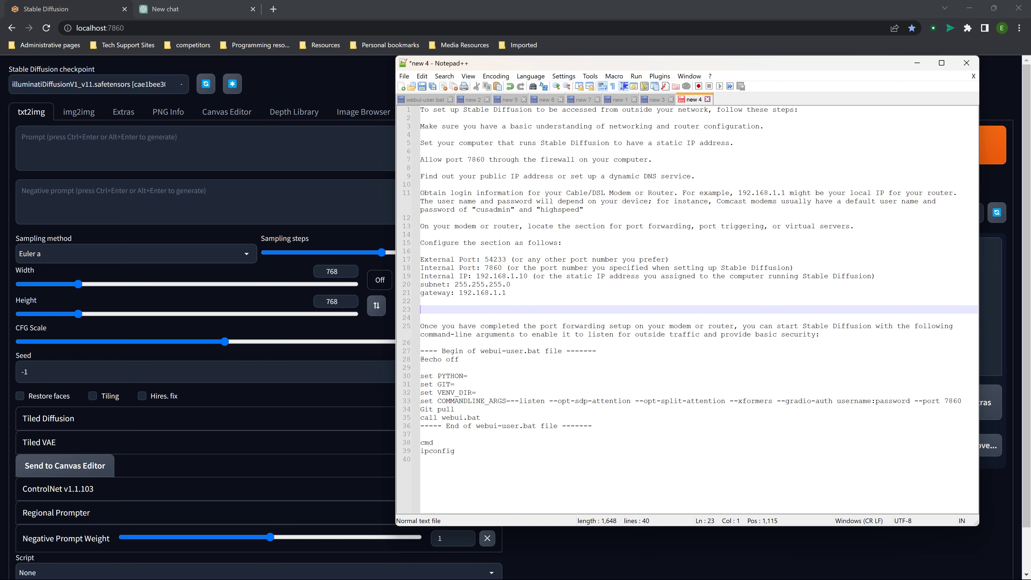
Step: Add the lines "dns1 8.8.8.8" and "dns2 8.8.4.4" below the gateway entry
{"action": "type", "text": "dns1"}
{"action": "key", "text": "Return"}
{"action": "type", "text": "dns2"}
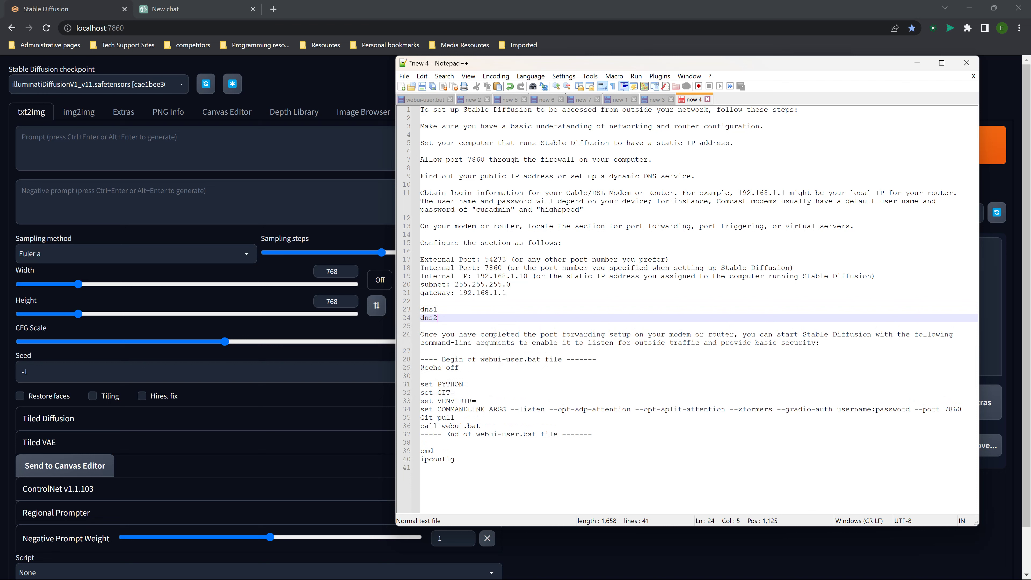
{"action": "left_click", "coordinate": [437, 309]}
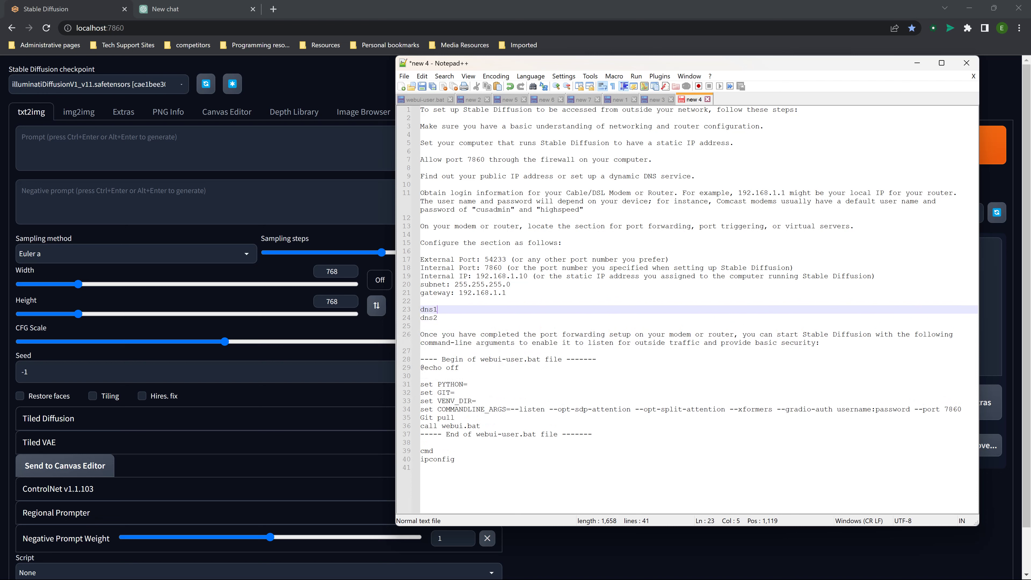
{"action": "type", "text": "8.8.8.8"}
{"action": "key", "text": "Down"}
{"action": "type", "text": "8.8.4.4"}
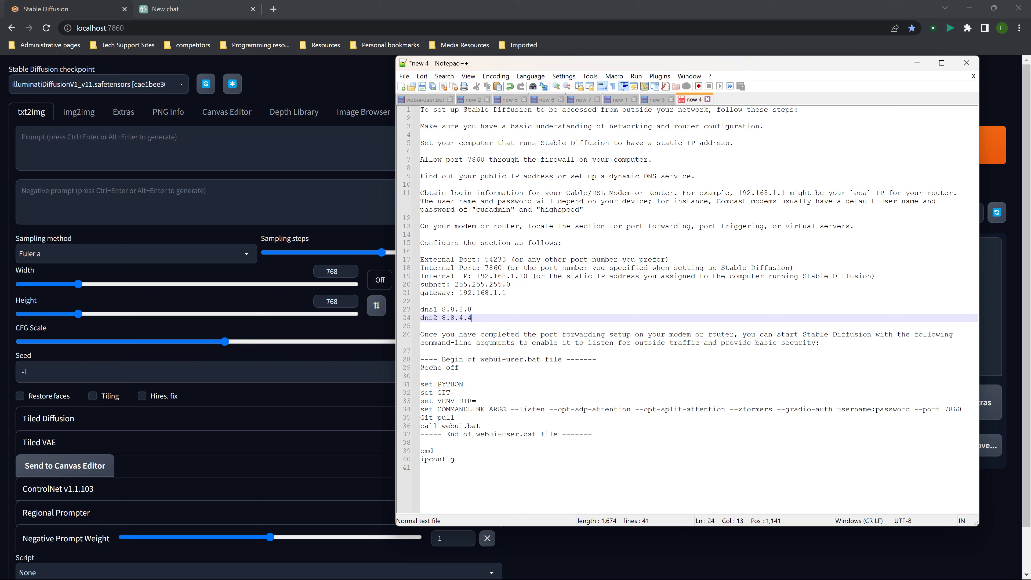
{"action": "left_click", "coordinate": [420, 302]}
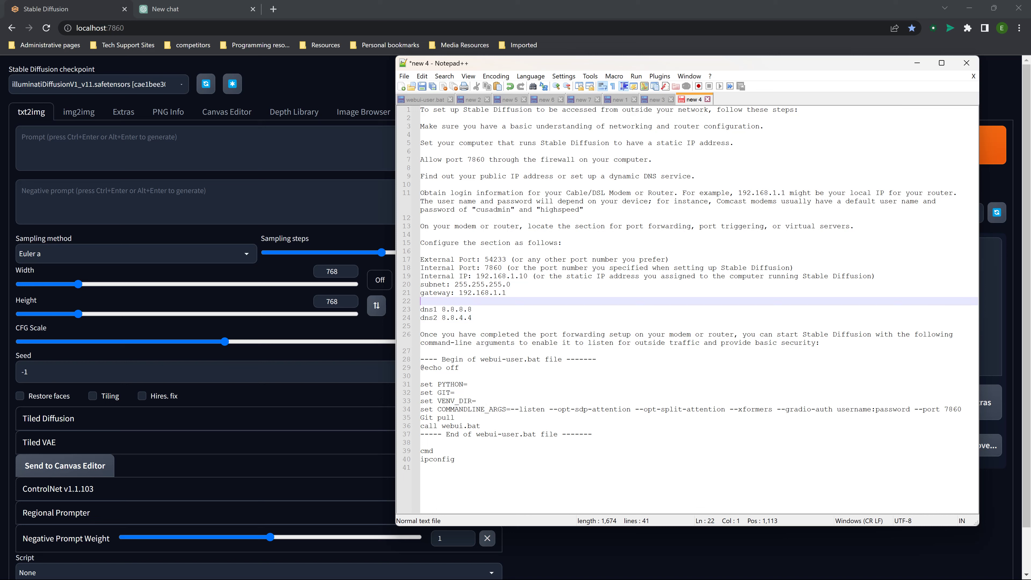
{"action": "left_click", "coordinate": [420, 326]}
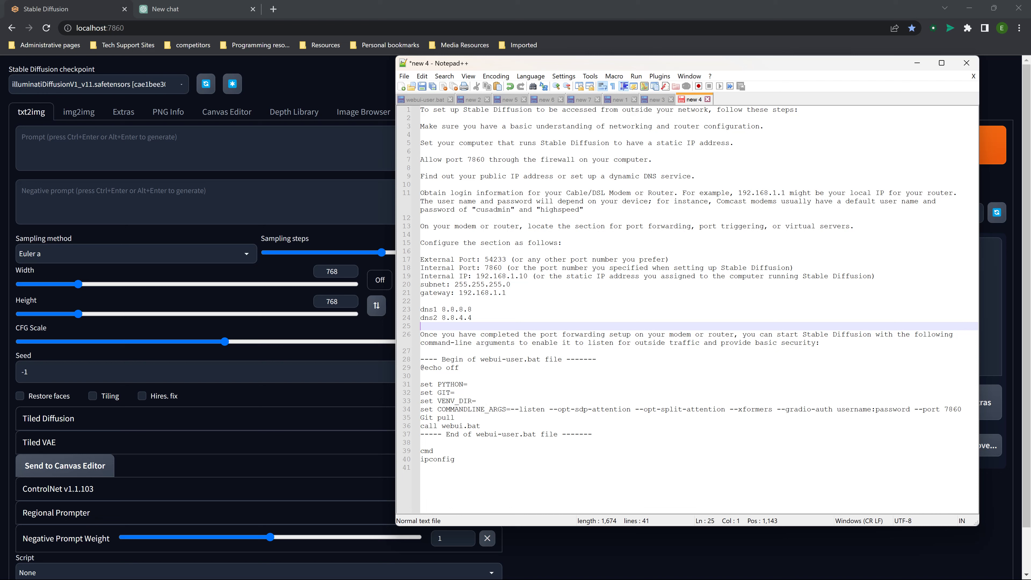
Step: Review the Internal IP address again together with the external and internal port numbers
{"action": "left_click_drag", "start_coordinate": [527, 276], "coordinate": [519, 276]}
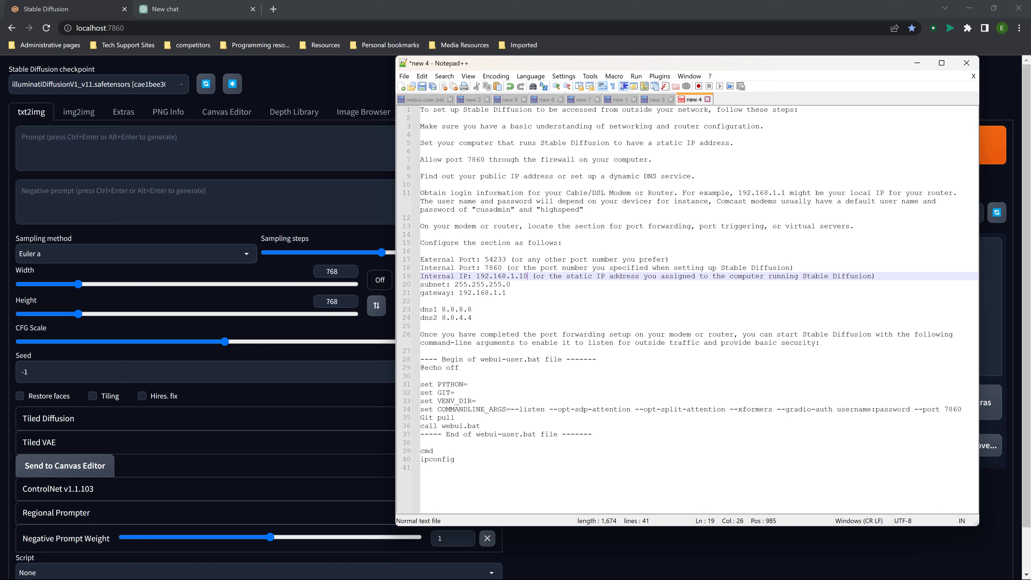
{"action": "key", "text": "shift+Right"}
{"action": "key", "text": "shift+Left"}
{"action": "left_click", "coordinate": [523, 276]}
{"action": "key", "text": "shift+Left"}
{"action": "key", "text": "shift+Left"}
{"action": "key", "text": "shift+Left"}
{"action": "left_click", "coordinate": [528, 277]}
{"action": "left_click_drag", "start_coordinate": [528, 277], "coordinate": [515, 276]}
{"action": "left_click_drag", "start_coordinate": [531, 276], "coordinate": [476, 276]}
{"action": "left_click_drag", "start_coordinate": [485, 259], "coordinate": [506, 267]}
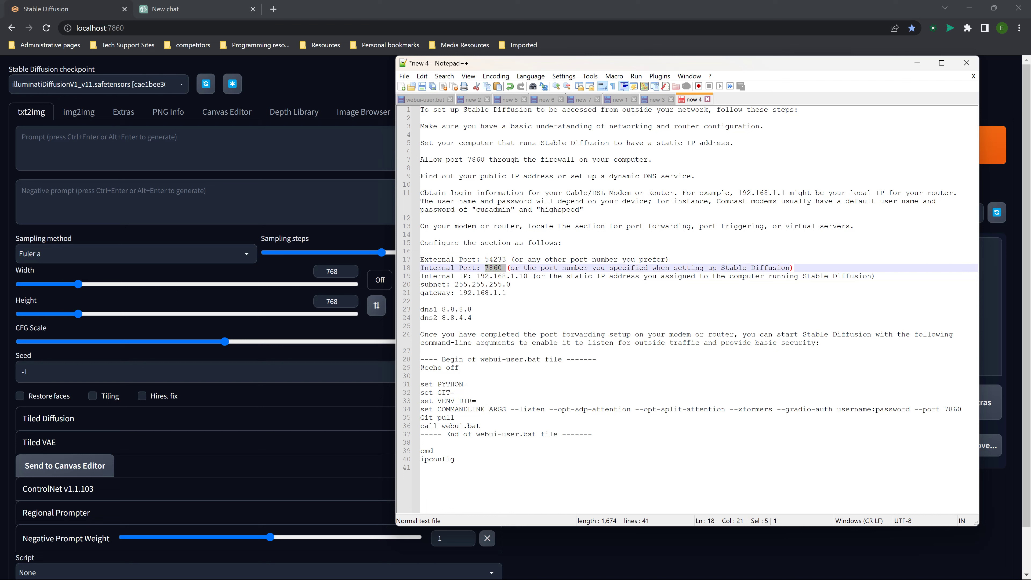
{"action": "left_click_drag", "start_coordinate": [476, 276], "coordinate": [528, 276]}
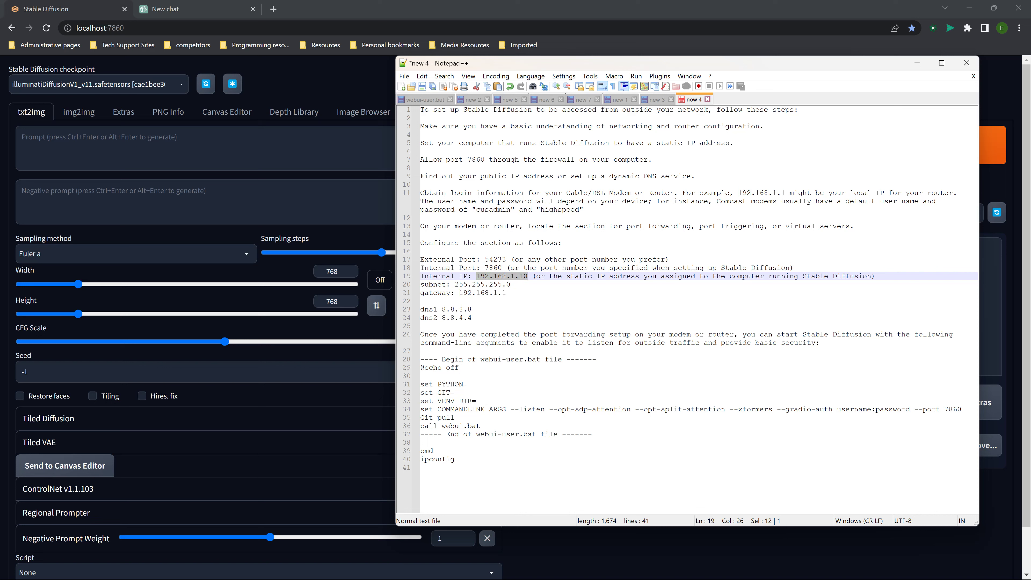
{"action": "left_click", "coordinate": [510, 285]}
{"action": "double_click", "coordinate": [493, 268]}
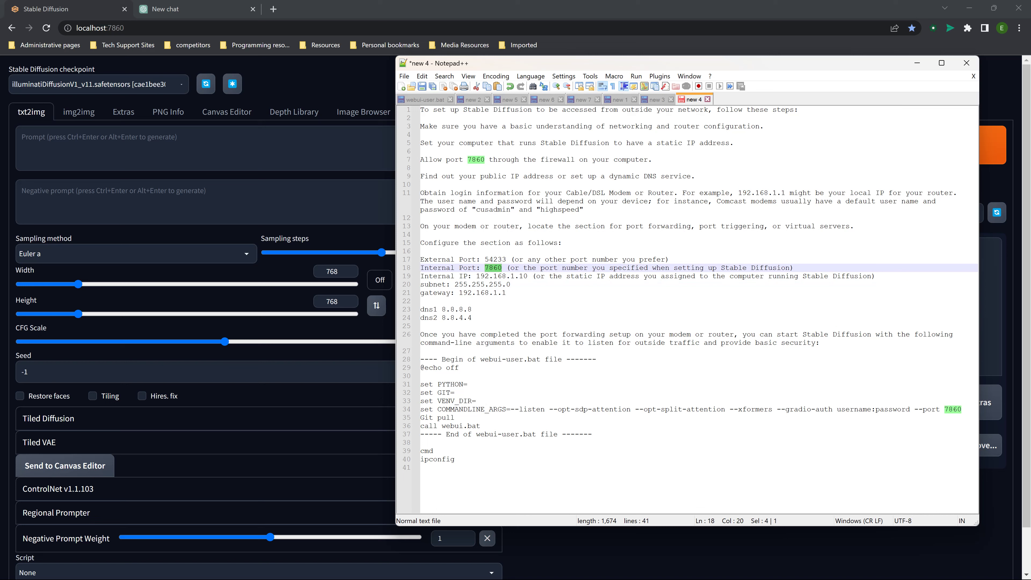
{"action": "left_click_drag", "start_coordinate": [534, 276], "coordinate": [476, 276]}
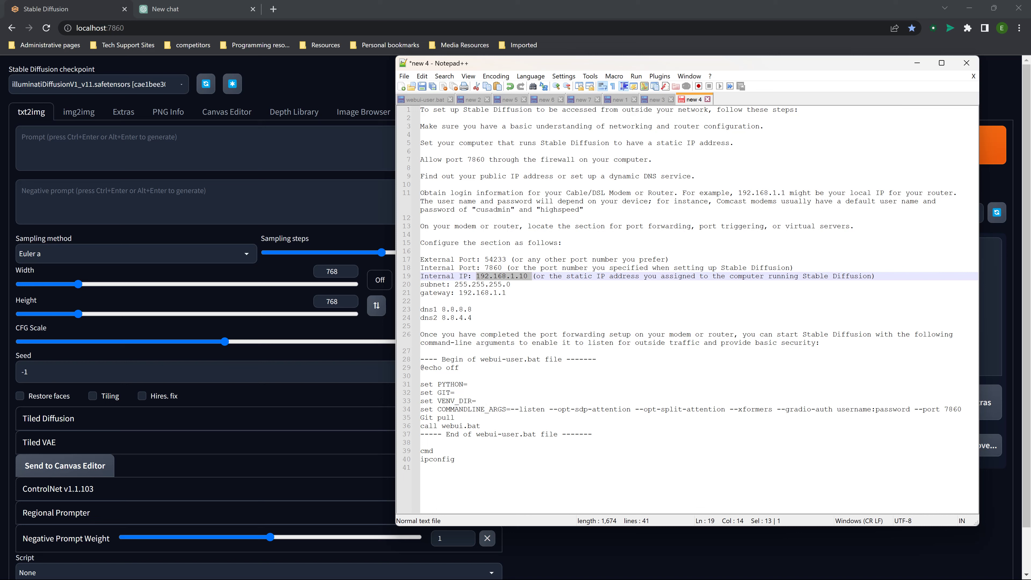
Step: Examine how the external port maps to the internal port and Internal IP in the notes, along with the dynamic DNS service option
{"action": "left_click_drag", "start_coordinate": [486, 259], "coordinate": [506, 259]}
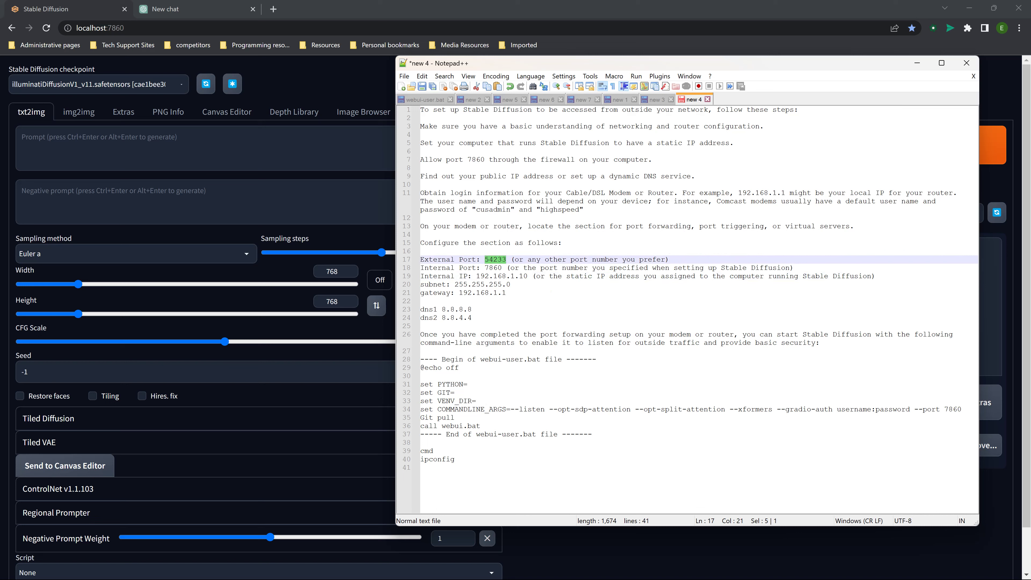
{"action": "left_click_drag", "start_coordinate": [528, 276], "coordinate": [484, 268]}
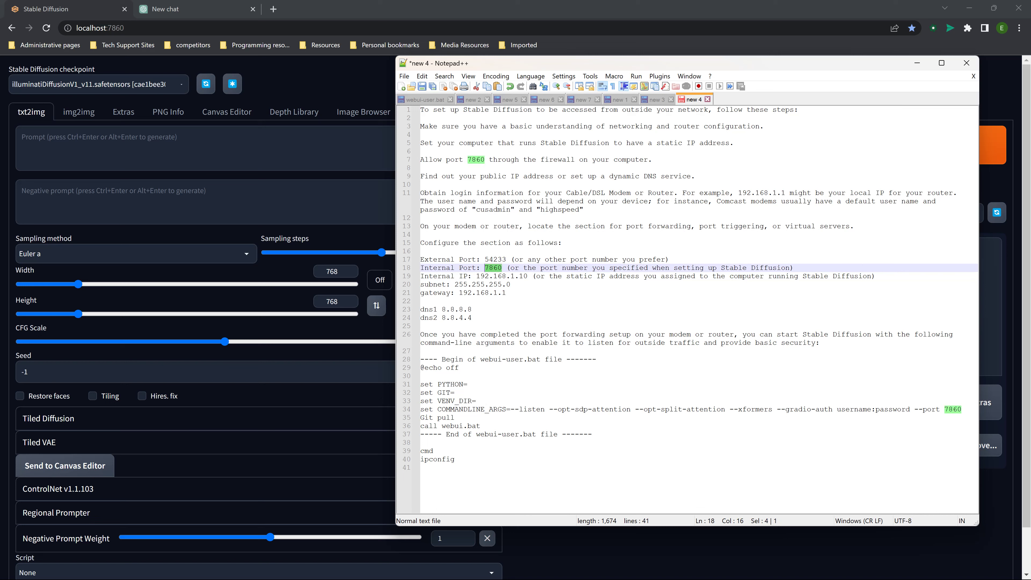
{"action": "left_click", "coordinate": [528, 276]}
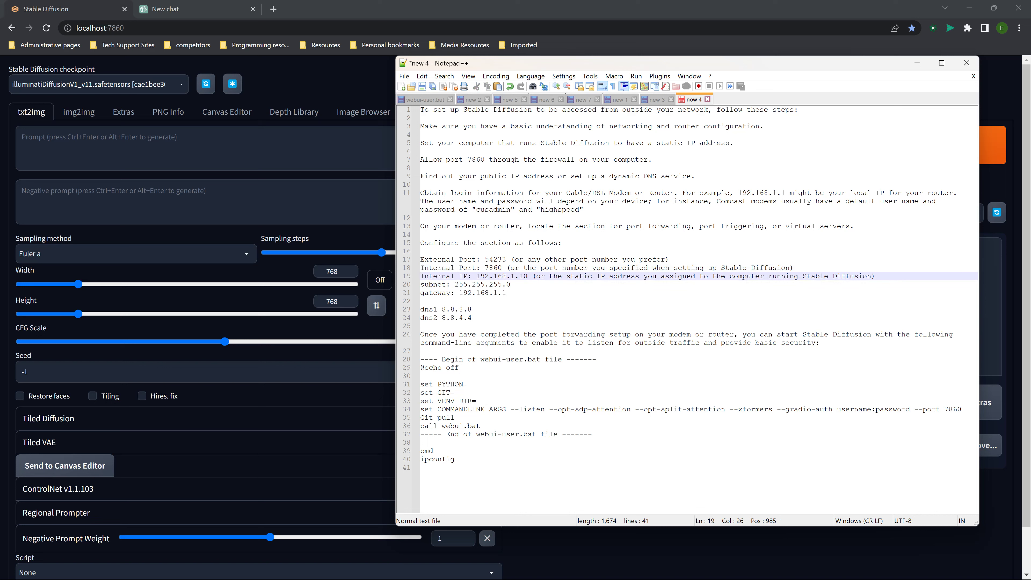
{"action": "mouse_move", "coordinate": [485, 268]}
{"action": "left_mouse_down"}
{"action": "mouse_move", "coordinate": [523, 276]}
{"action": "mouse_move", "coordinate": [476, 275]}
{"action": "left_mouse_up"}
{"action": "left_click_drag", "start_coordinate": [691, 176], "coordinate": [612, 176]}
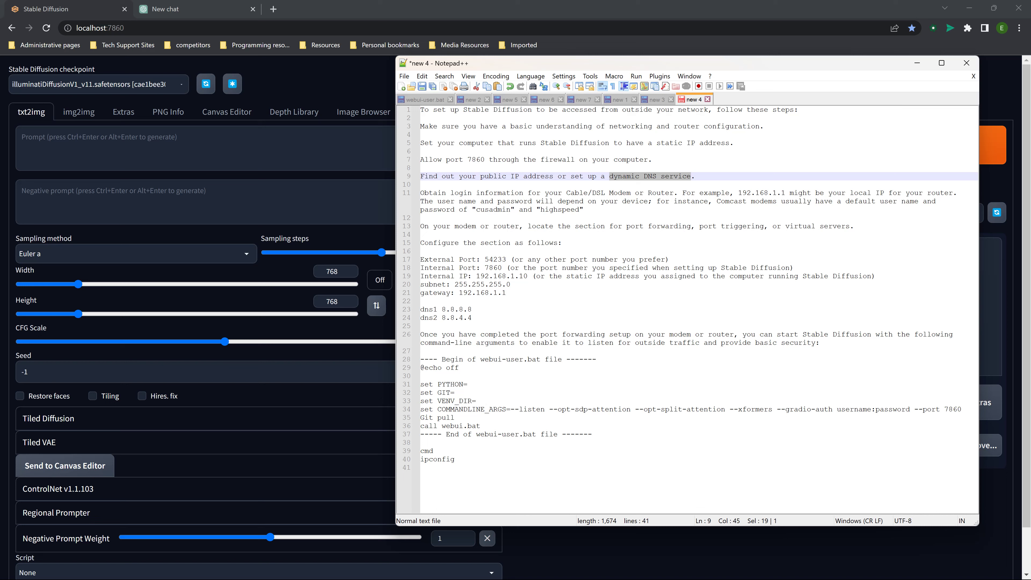
{"action": "left_click", "coordinate": [691, 176]}
{"action": "left_click", "coordinate": [694, 151]}
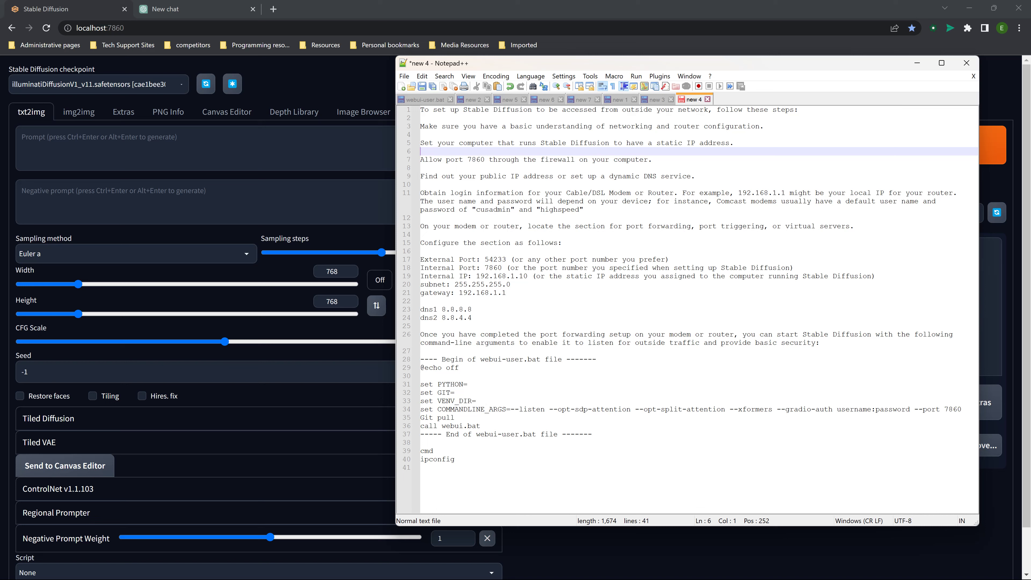
{"action": "left_click", "coordinate": [421, 301]}
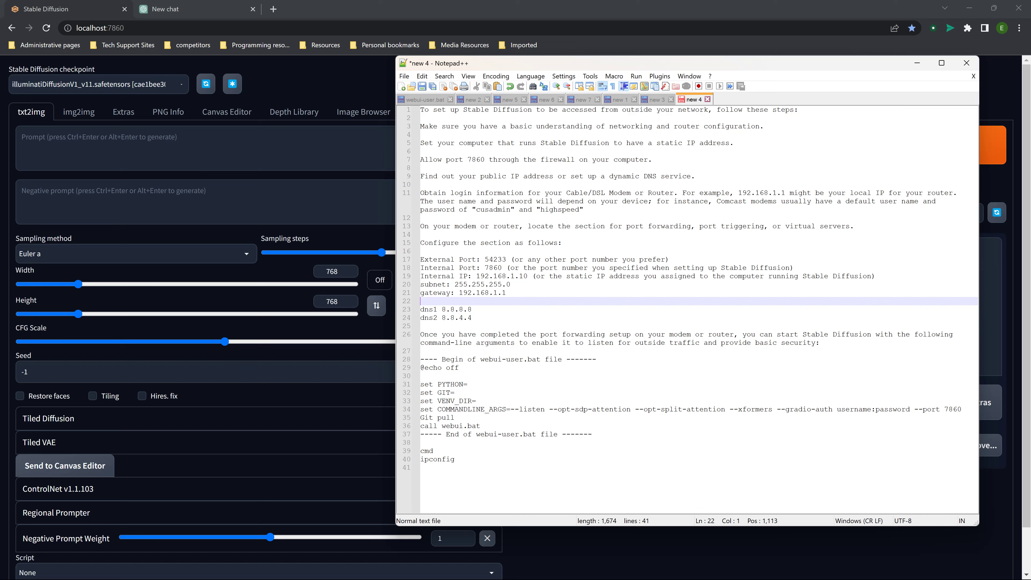
Step: Examine the --listen, optimization, --port and --gradio-auth arguments in the notes' webui-user.bat block, then check the running webui-user.bat console
{"action": "left_click_drag", "start_coordinate": [420, 368], "coordinate": [480, 426]}
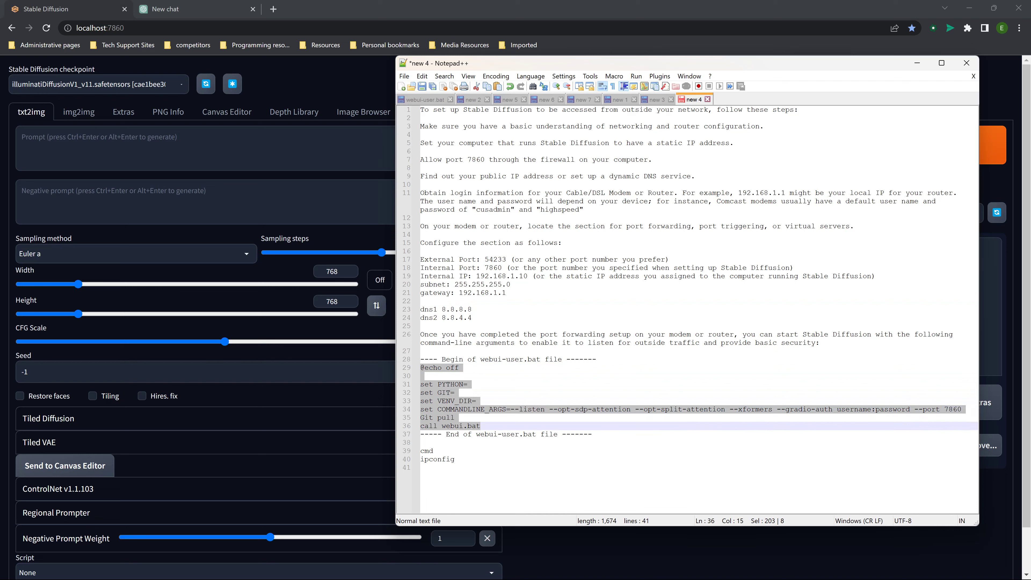
{"action": "left_click", "coordinate": [618, 409]}
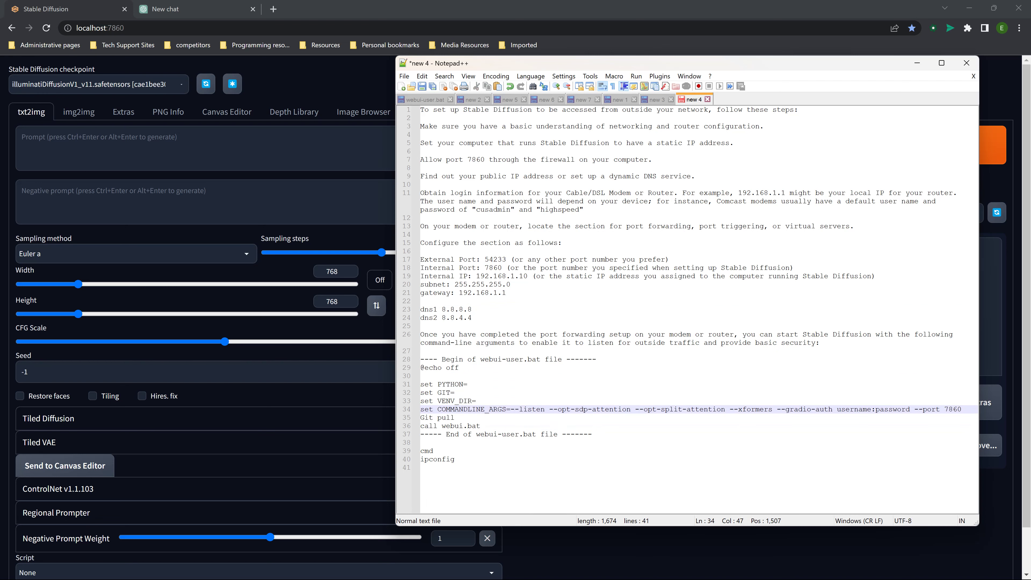
{"action": "left_click_drag", "start_coordinate": [773, 409], "coordinate": [549, 409]}
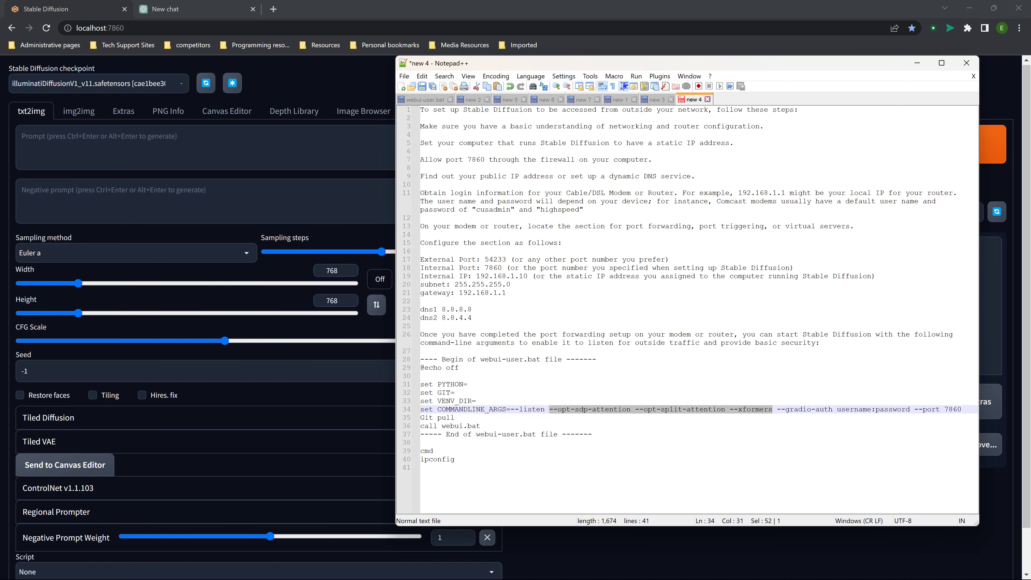
{"action": "scroll", "coordinate": [203, 284], "scroll_direction": "down", "scroll_amount": 1}
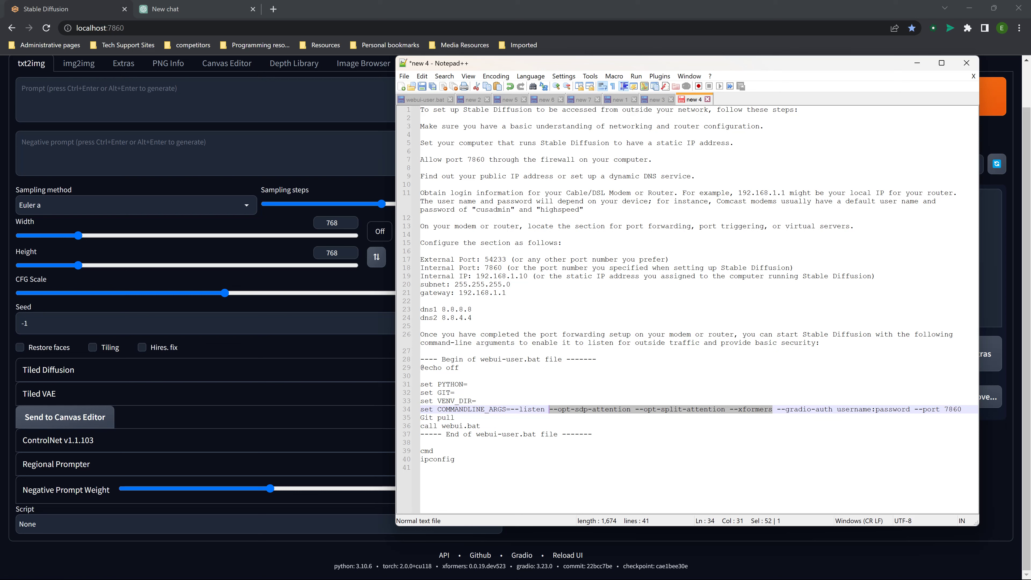
{"action": "left_click_drag", "start_coordinate": [511, 410], "coordinate": [545, 410]}
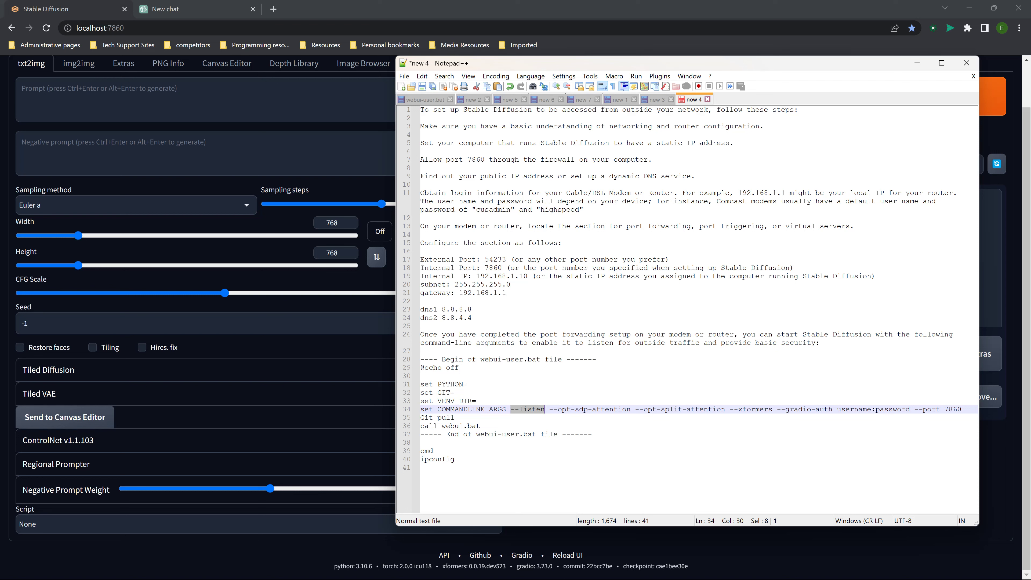
{"action": "left_click_drag", "start_coordinate": [915, 410], "coordinate": [962, 410]}
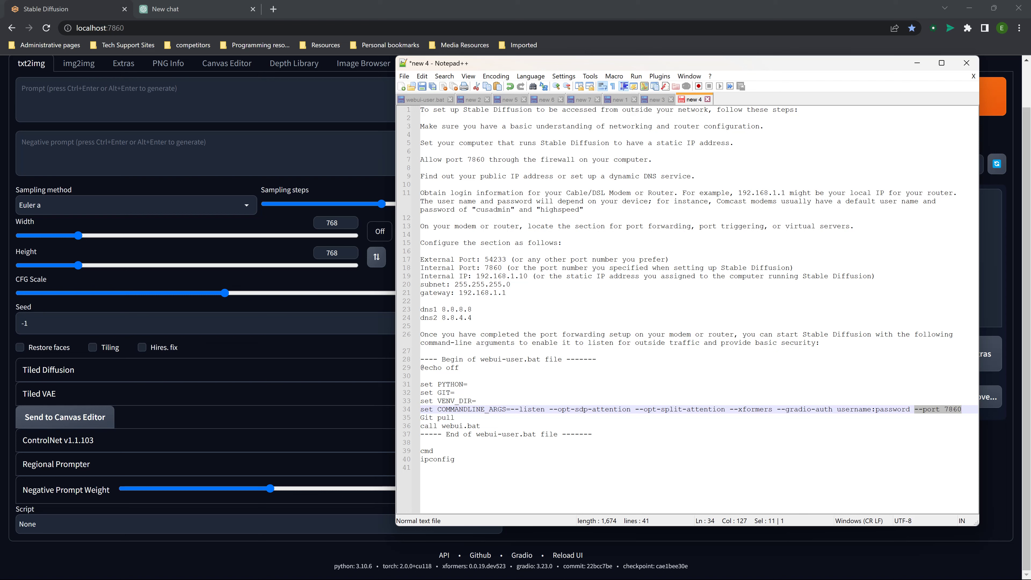
{"action": "left_click_drag", "start_coordinate": [944, 409], "coordinate": [962, 410]}
{"action": "left_click_drag", "start_coordinate": [485, 259], "coordinate": [507, 259]}
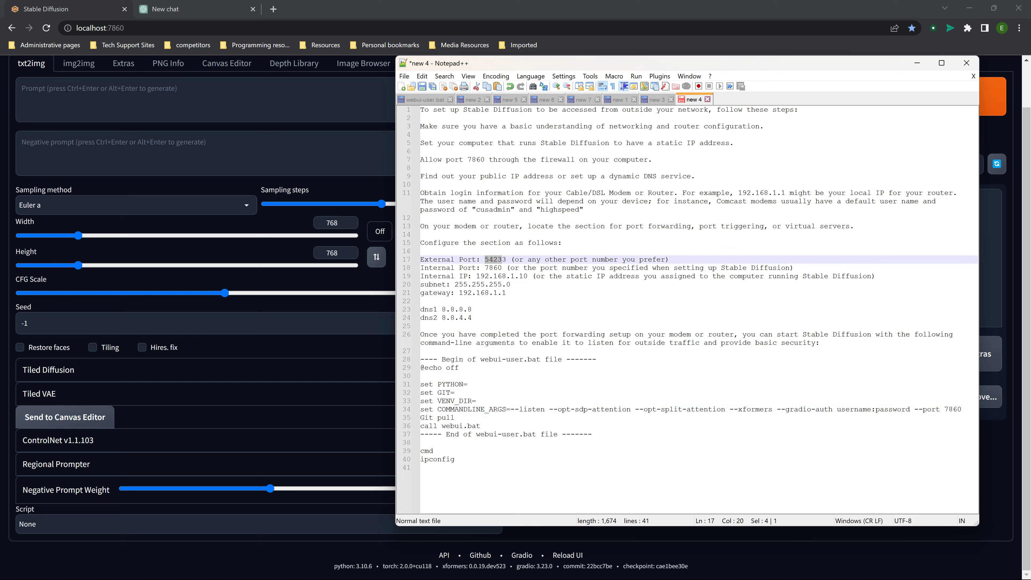
{"action": "left_click", "coordinate": [596, 360]}
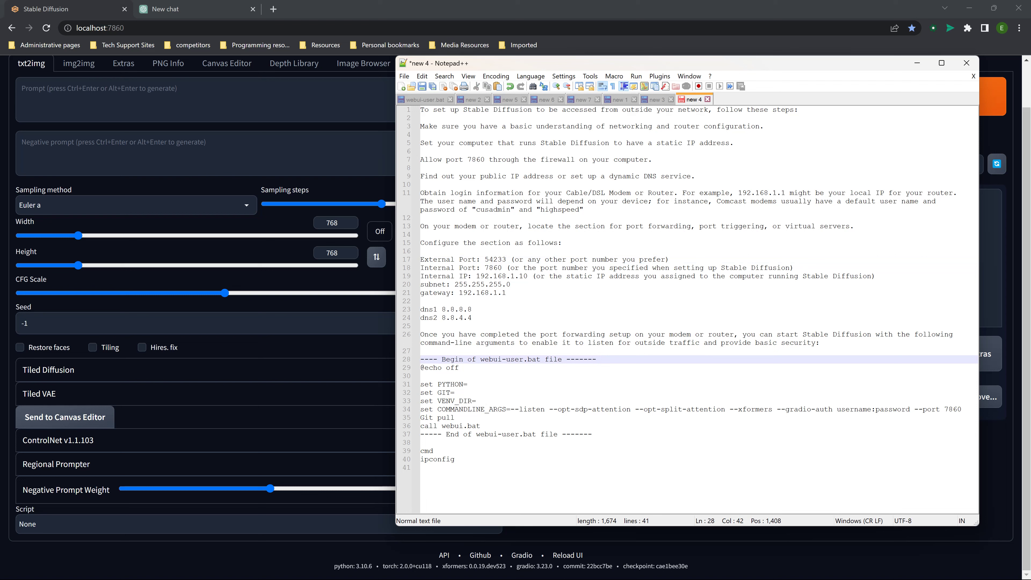
{"action": "left_click_drag", "start_coordinate": [777, 409], "coordinate": [910, 410]}
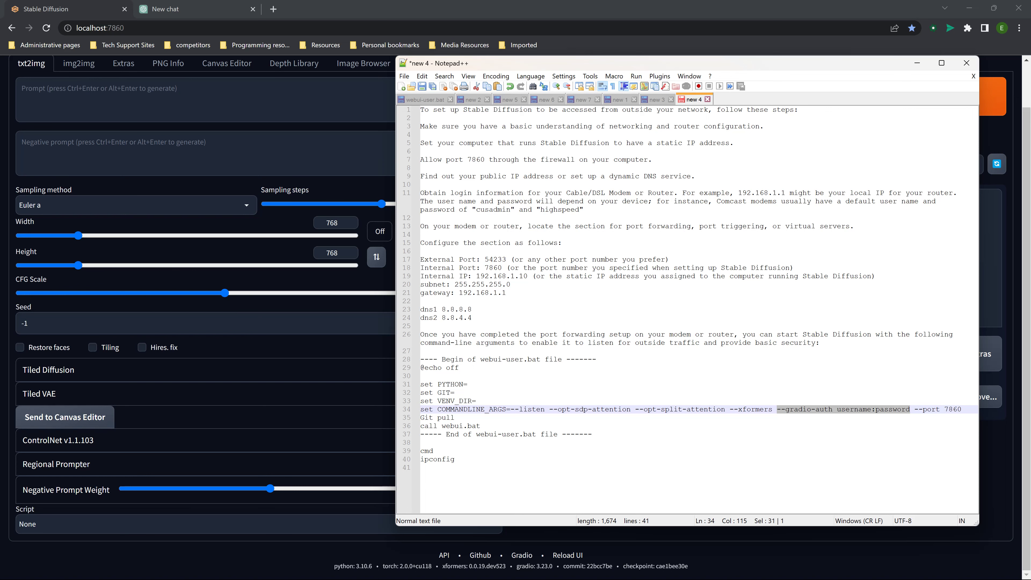
{"action": "left_click", "coordinate": [419, 577]}
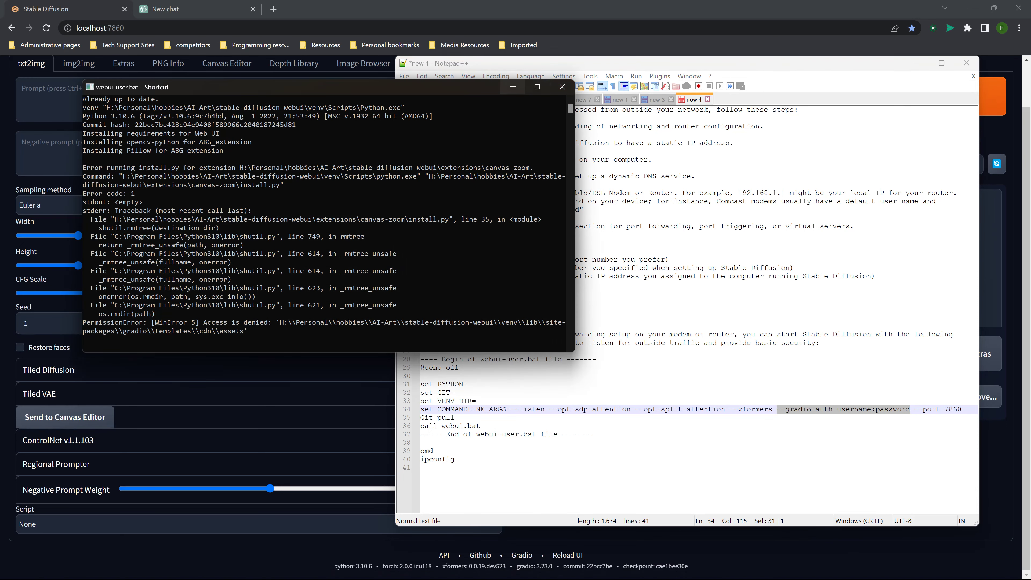
{"action": "left_click", "coordinate": [513, 87]}
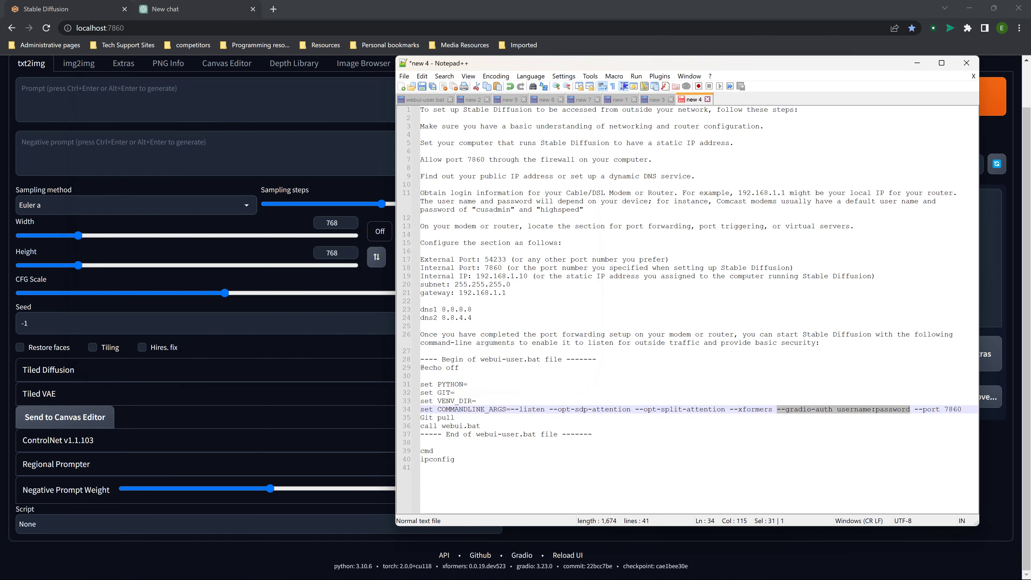
Step: Reload the Stable Diffusion page, then open localhost:7860 in a new Incognito window to examine the login form
{"action": "left_click", "coordinate": [46, 28]}
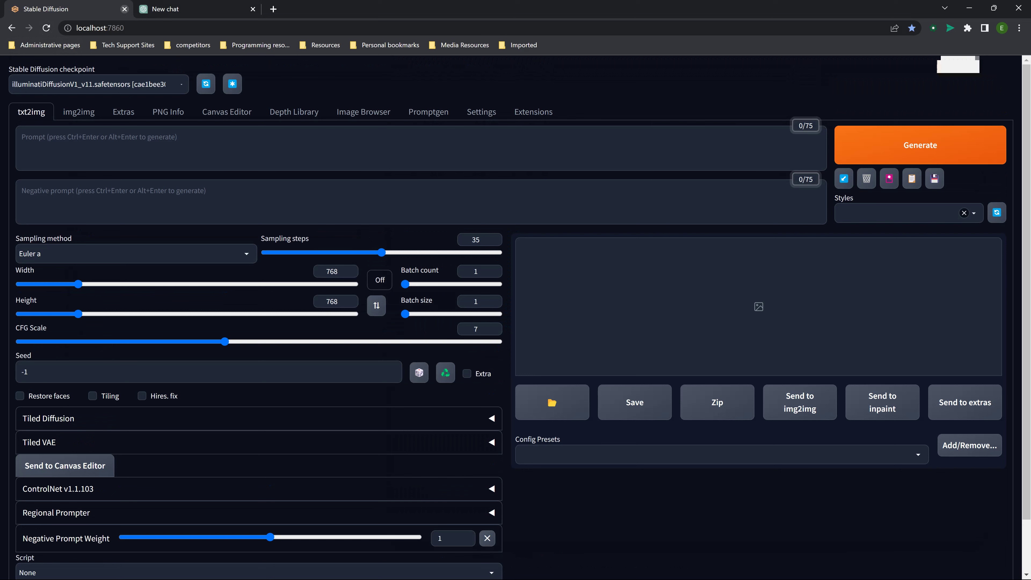
{"action": "left_click", "coordinate": [1019, 28]}
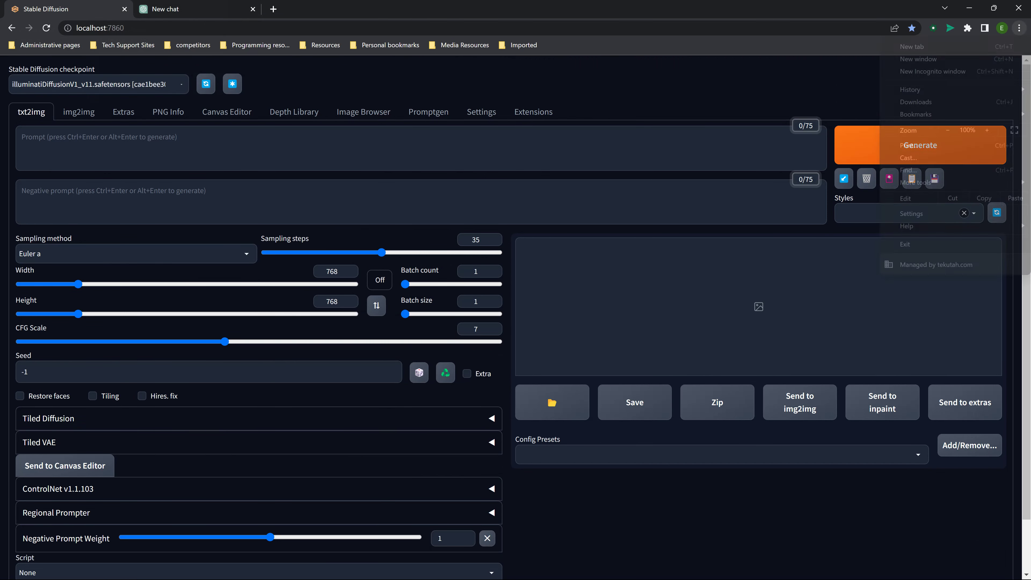
{"action": "left_click", "coordinate": [933, 71]}
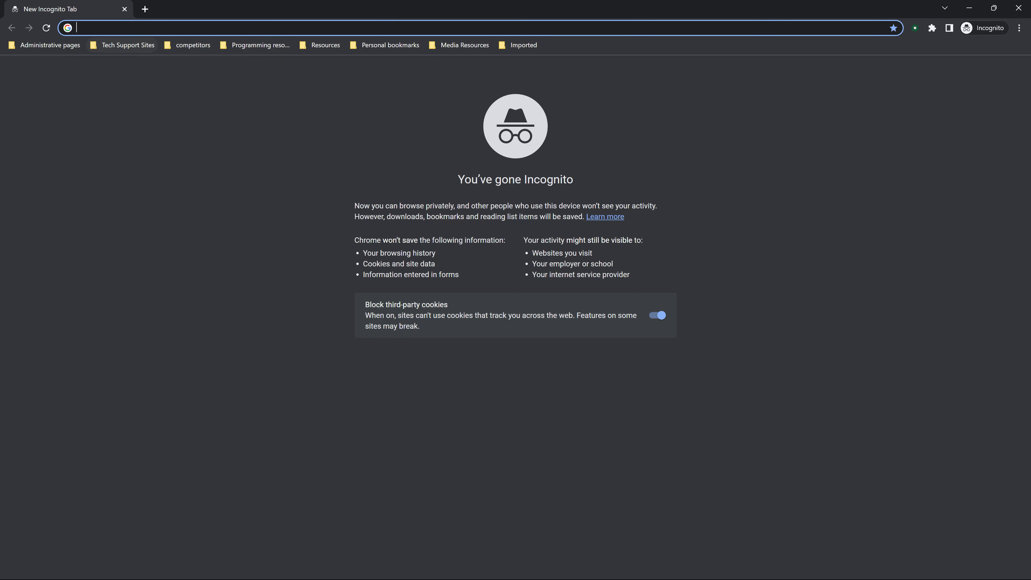
{"action": "type", "text": "local"}
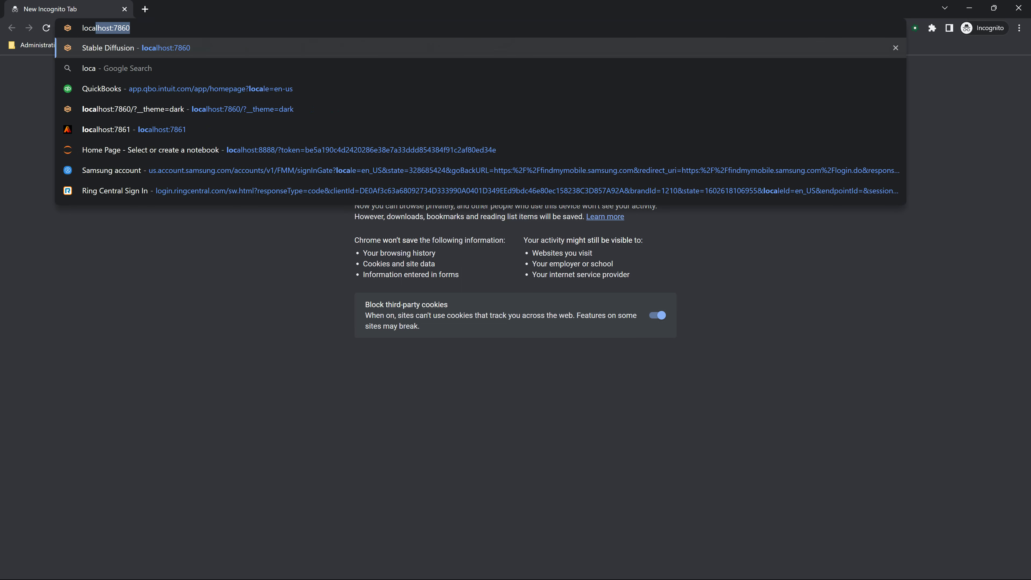
{"action": "key", "text": "Return"}
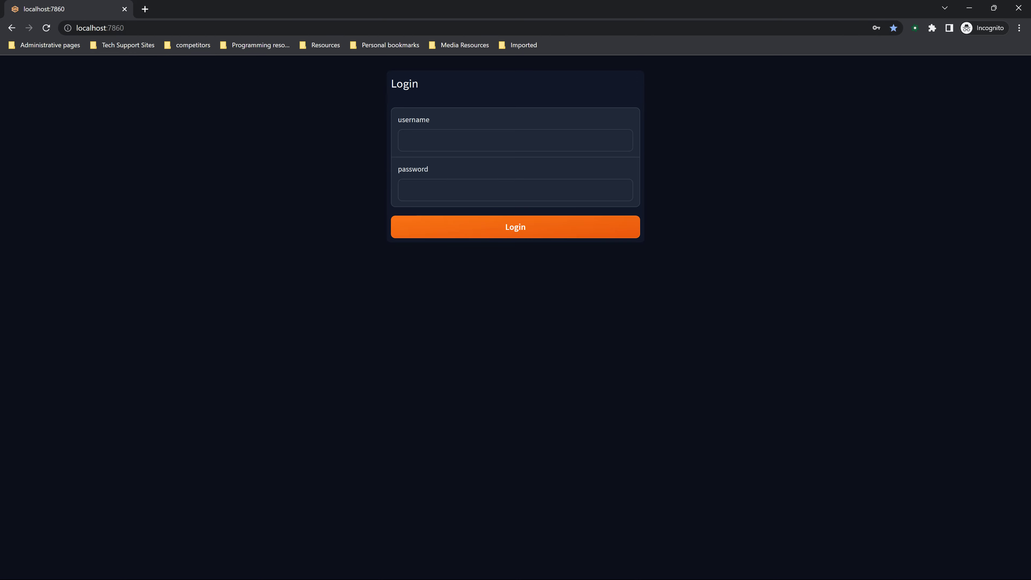
{"action": "left_click", "coordinate": [516, 140]}
{"action": "key", "text": "Escape"}
{"action": "key", "text": "alt+Tab"}
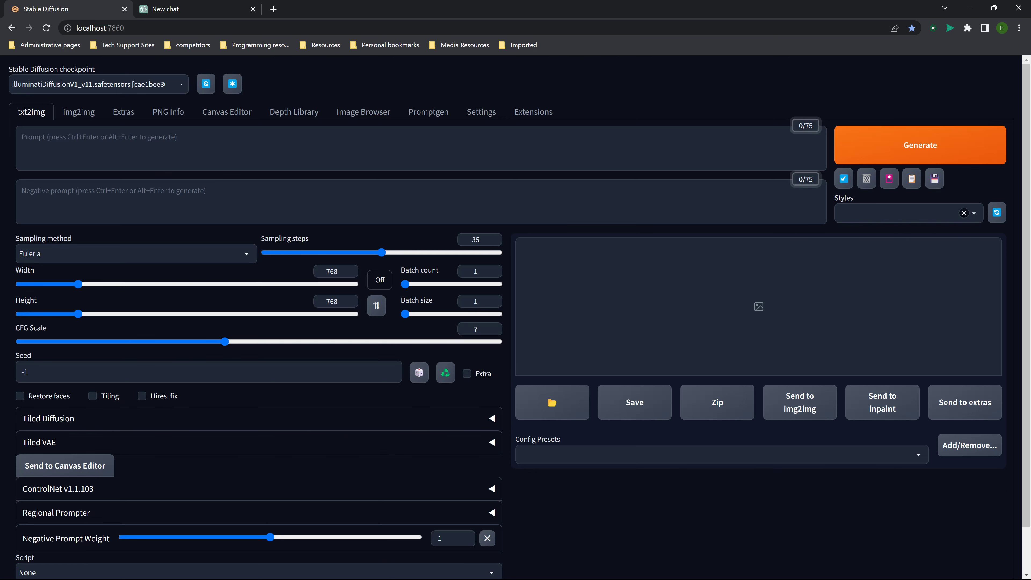
Step: Return to the notes in Notepad++ and review the --listen and --gradio-auth arguments in the COMMANDLINE_ARGS line again
{"action": "scroll", "coordinate": [516, 317], "scroll_direction": "down", "scroll_amount": 1}
{"action": "scroll", "coordinate": [516, 316], "scroll_direction": "up", "scroll_amount": 1}
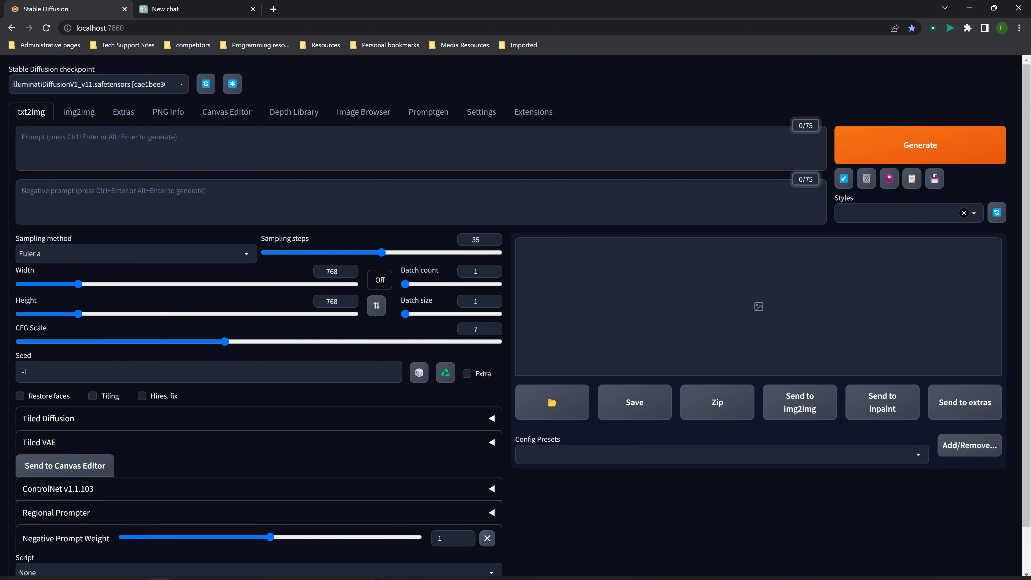
{"action": "mouse_move", "coordinate": [378, 579]}
{"action": "left_click", "coordinate": [183, 567]}
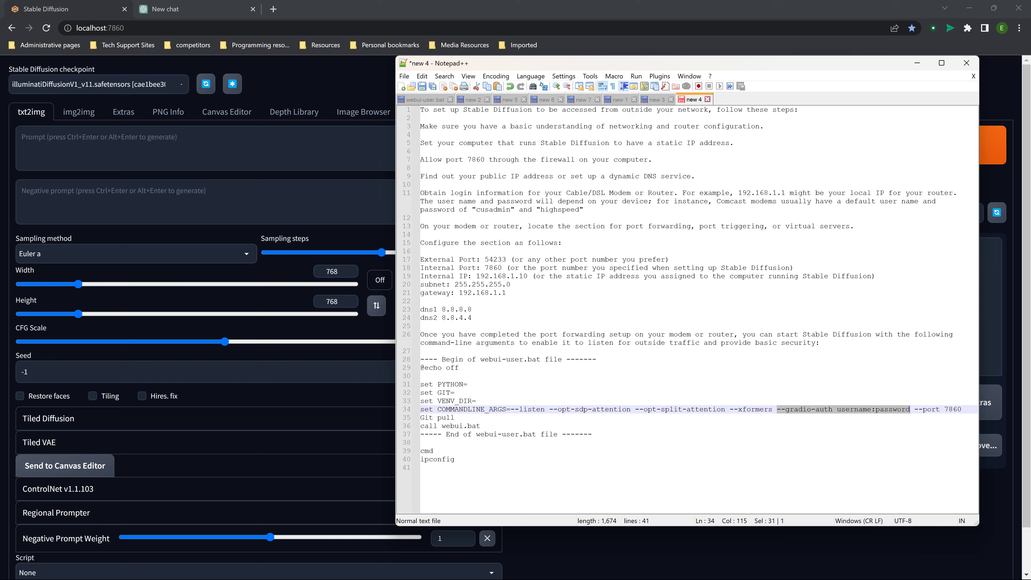
{"action": "left_click_drag", "start_coordinate": [545, 409], "coordinate": [511, 409]}
{"action": "left_click_drag", "start_coordinate": [776, 409], "coordinate": [910, 409]}
{"action": "left_click", "coordinate": [858, 409]}
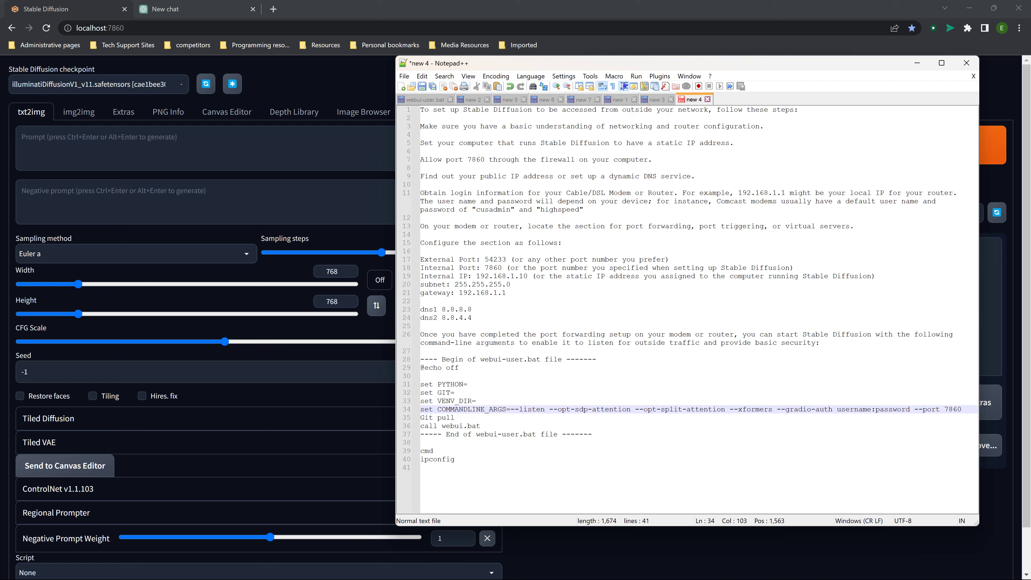
{"action": "left_click", "coordinate": [893, 409]}
Step: Glance at the Stable Diffusion page, then return to the notes and open the Run dialog
{"action": "key", "text": "alt+Tab"}
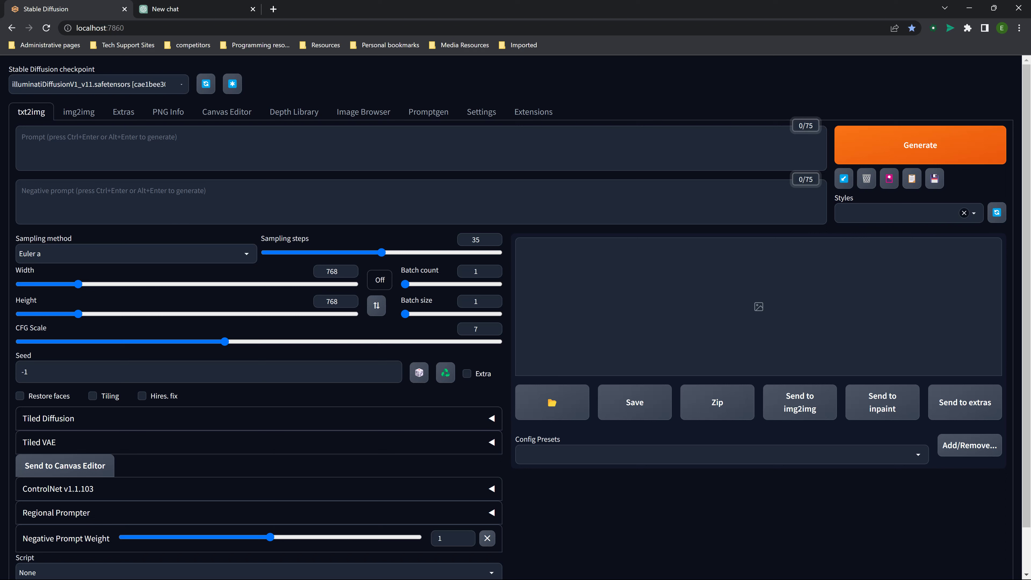
{"action": "key", "text": "alt+Tab"}
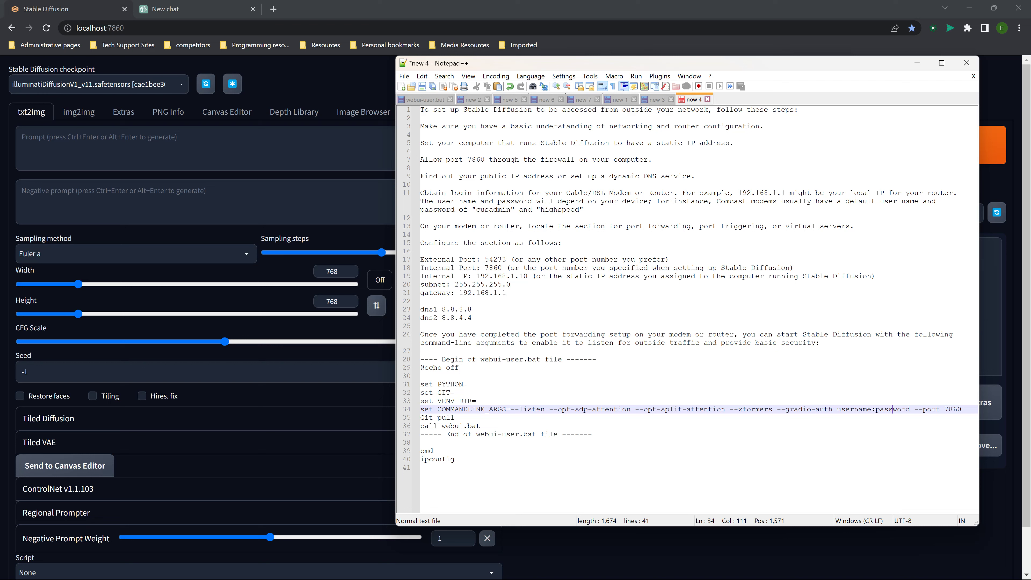
{"action": "key", "text": "F5"}
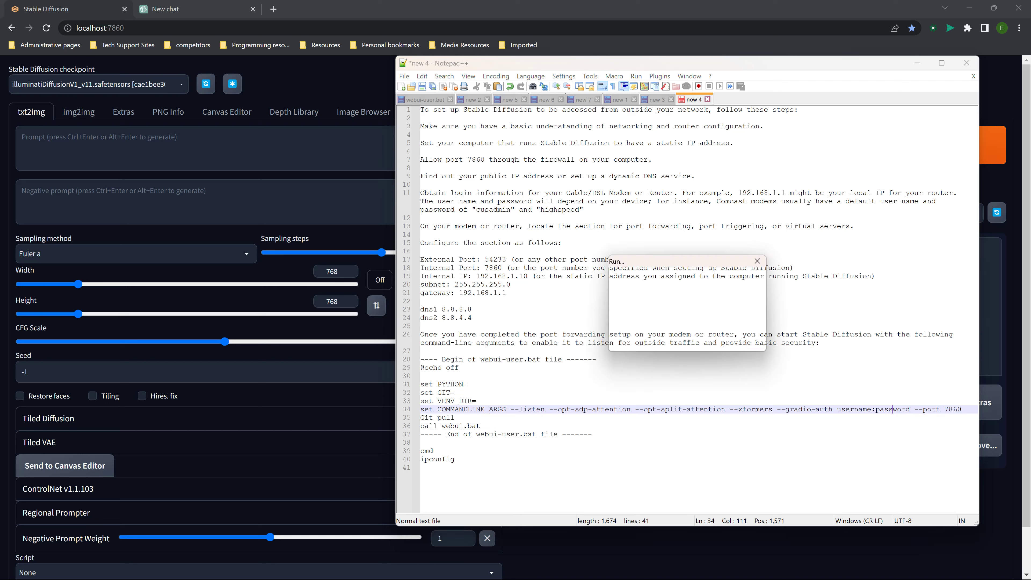